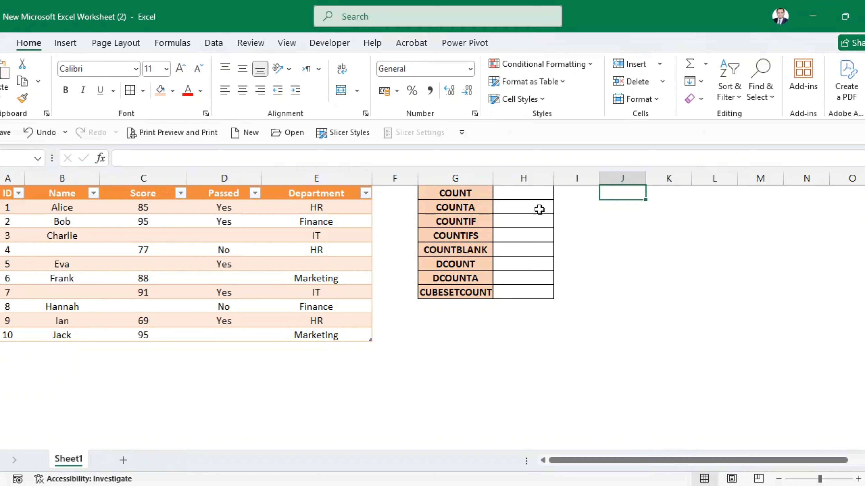
# - Enter a COUNT formula over the table's Score column in the cell beside the COUNT label
pyautogui.click(542, 193)
pyautogui.click(473, 191)
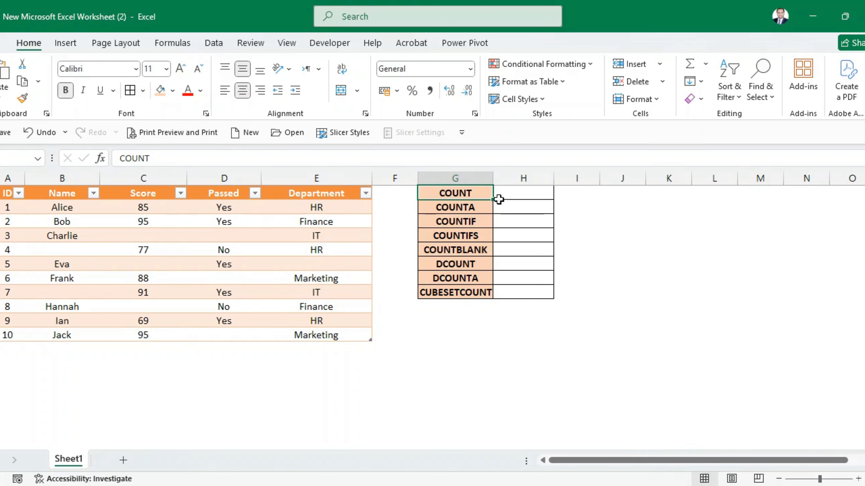
pyautogui.click(514, 193)
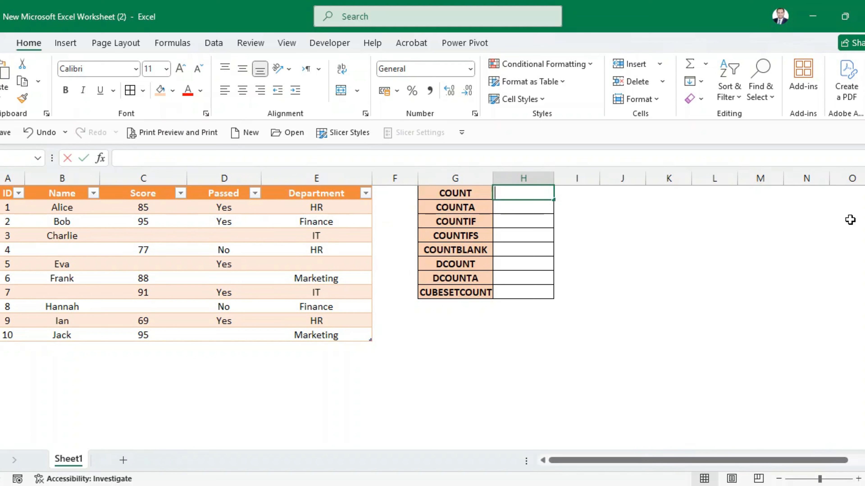
pyautogui.write('=count')
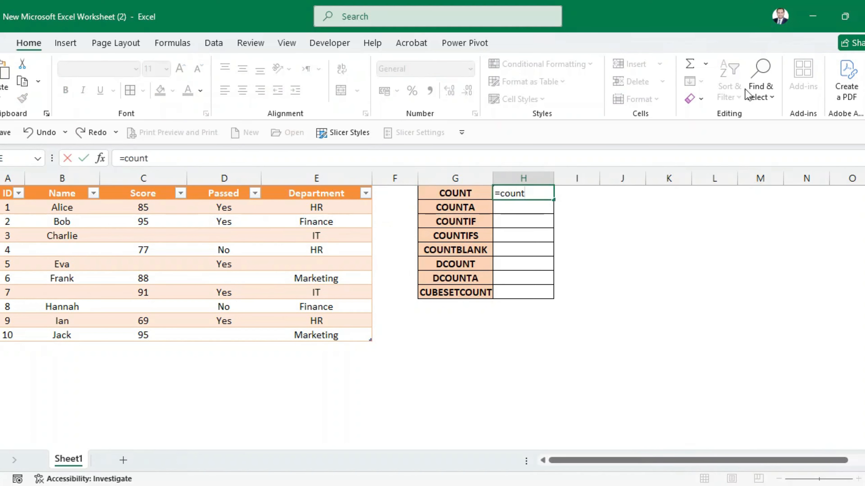
pyautogui.press('Tab')
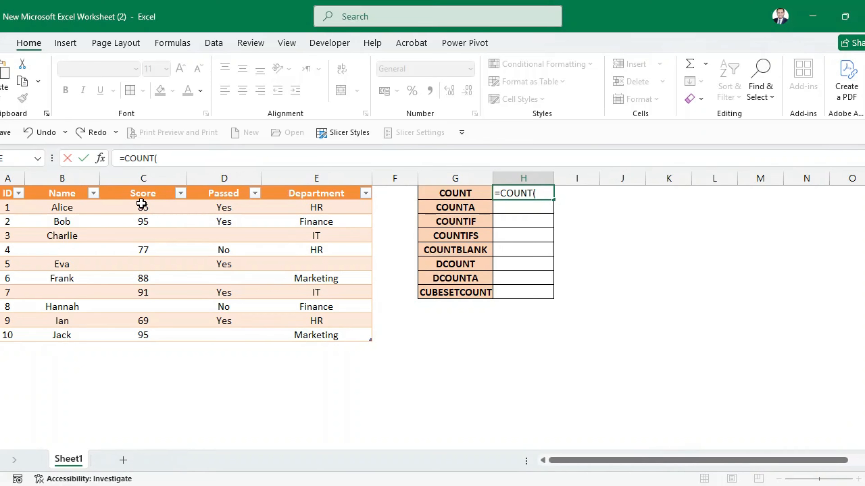
pyautogui.moveTo(141, 204); pyautogui.dragTo(155, 334)
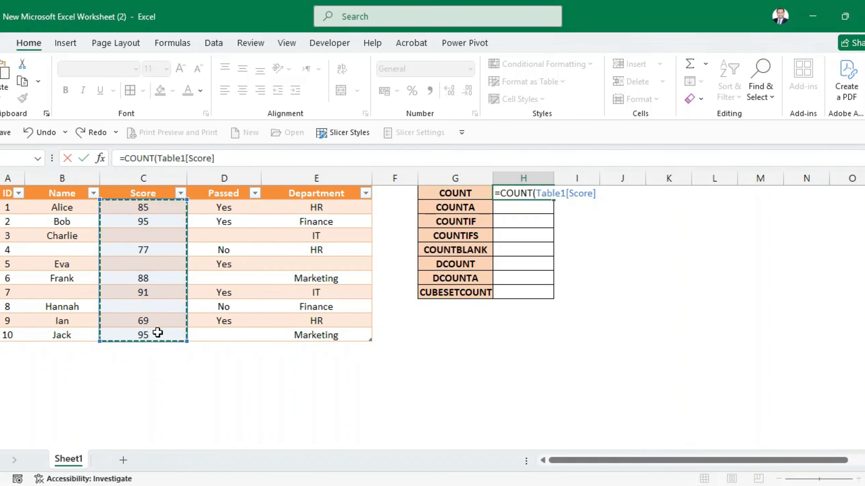
pyautogui.press('Return')
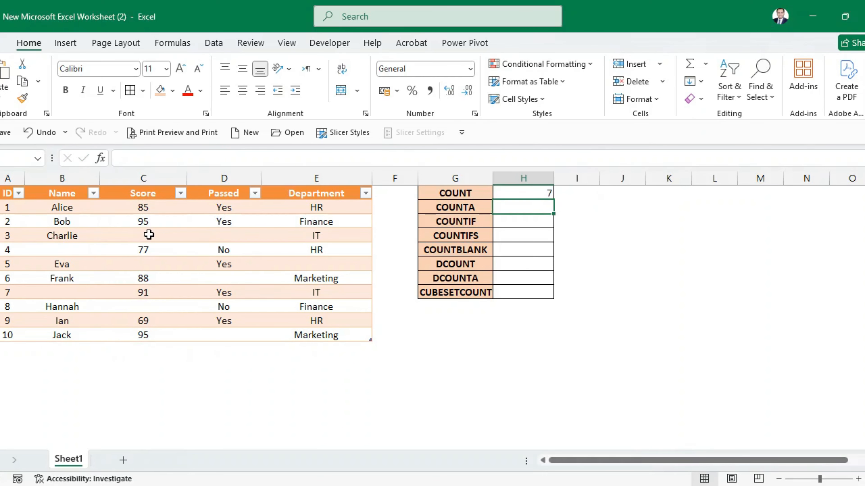
# - Fill the blank Score cells of IDs 3 and 5 with the text "yes"
pyautogui.moveTo(141, 208); pyautogui.dragTo(141, 335)
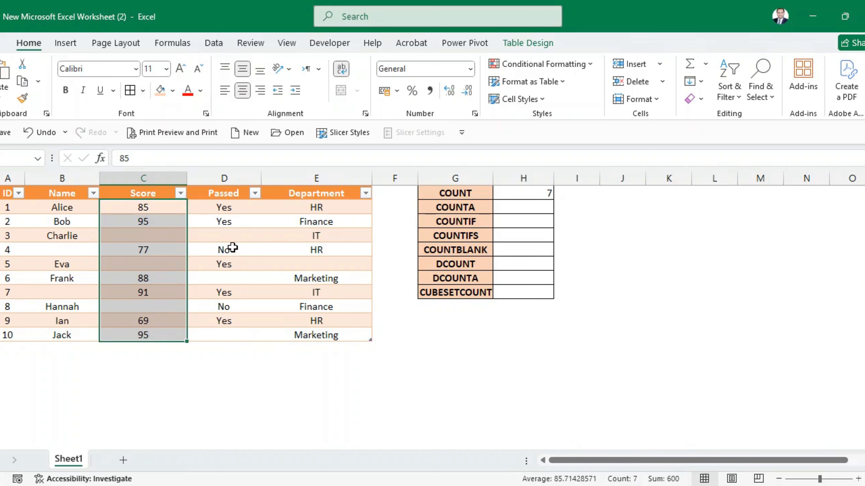
pyautogui.click(171, 235)
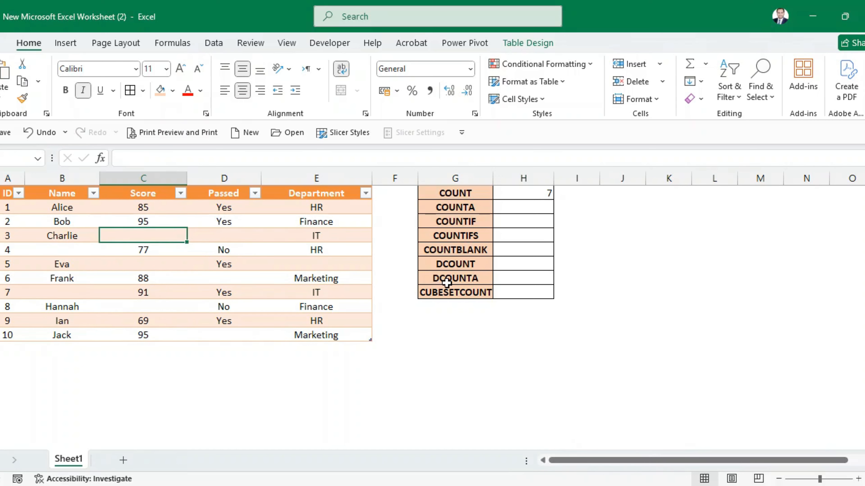
pyautogui.write('yes')
pyautogui.press('Return')
pyautogui.press('Return')
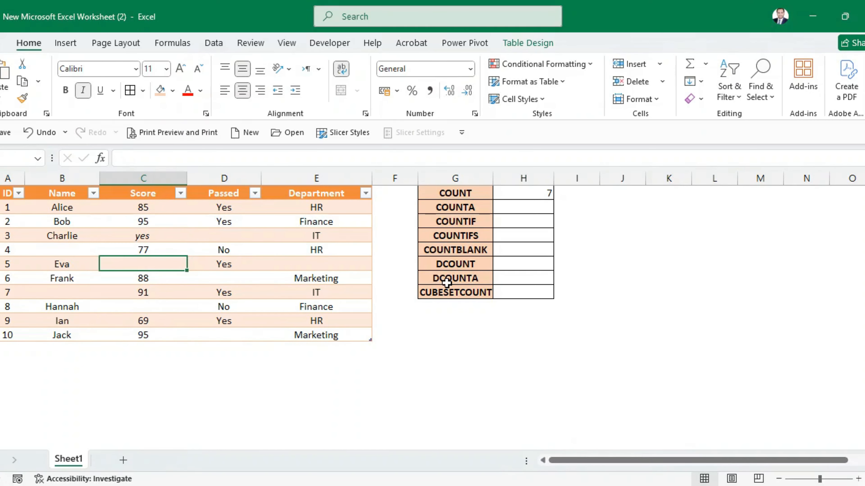
pyautogui.write('yes')
pyautogui.press('Return')
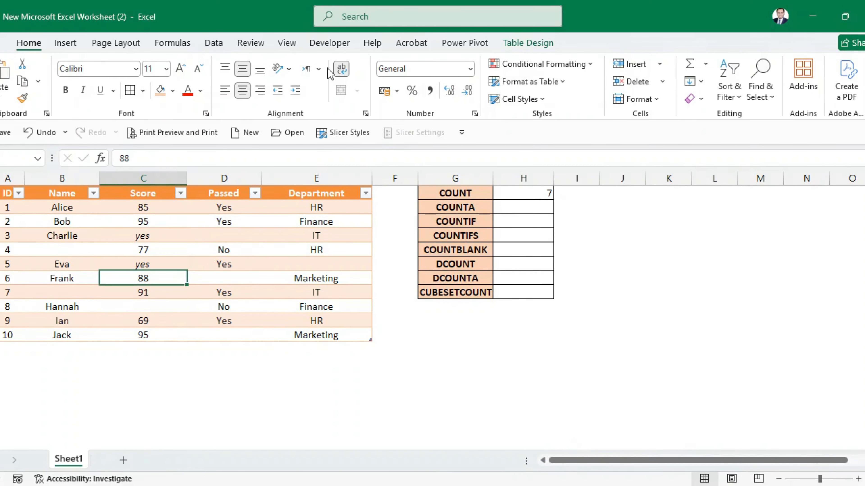
# - Enter a COUNTA formula over the table's Score column in the cell beside the COUNTA label
pyautogui.click(509, 204)
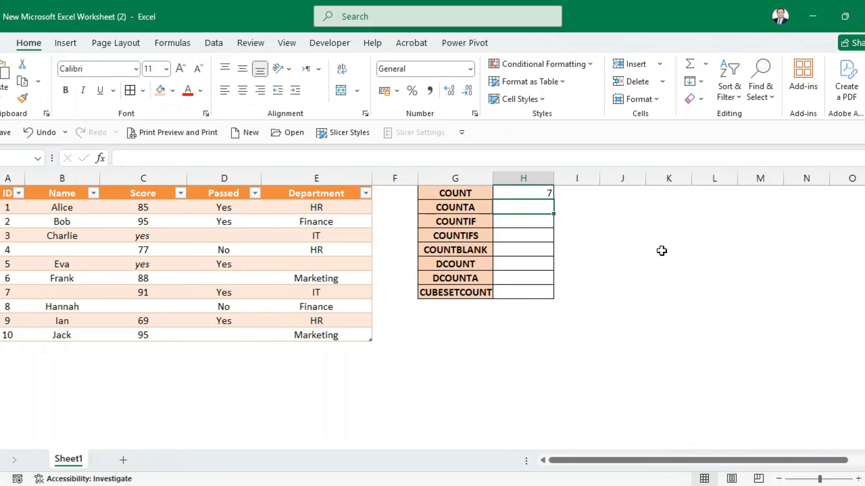
pyautogui.write('=count')
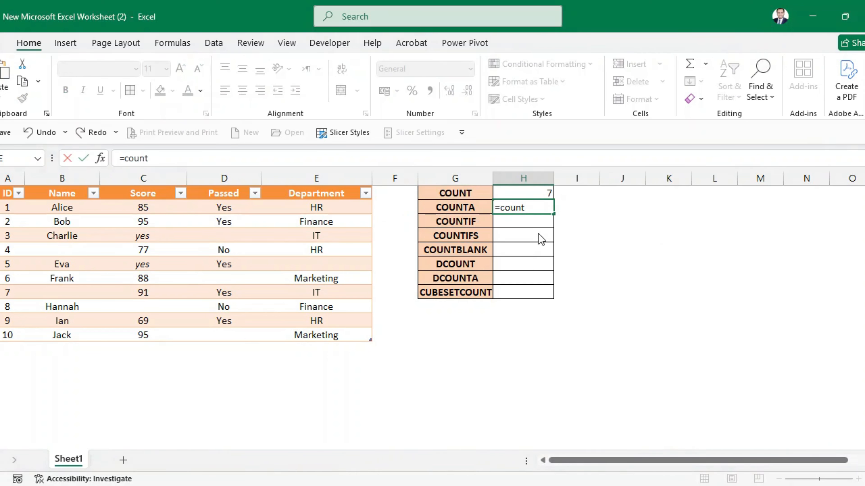
pyautogui.write('a')
pyautogui.press('Tab')
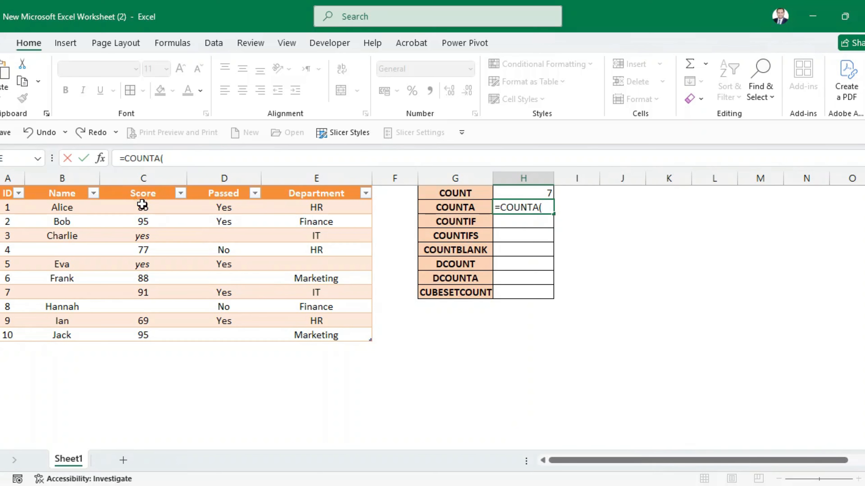
pyautogui.moveTo(140, 202); pyautogui.dragTo(155, 328)
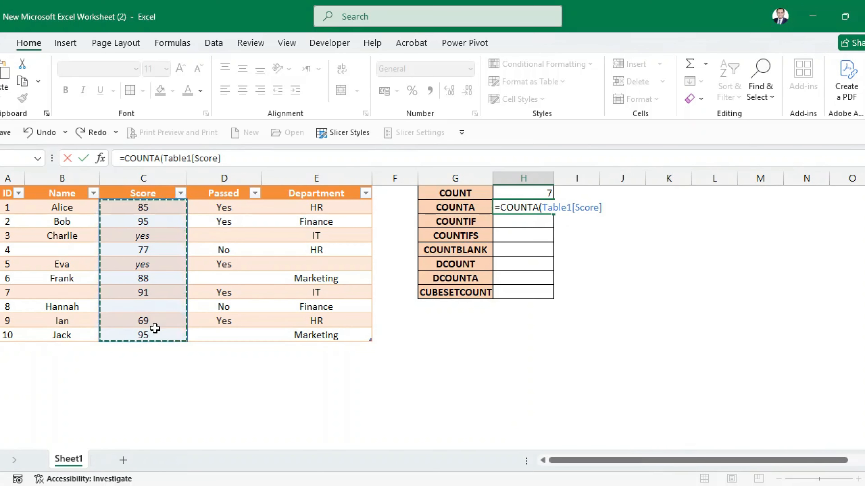
pyautogui.press('Return')
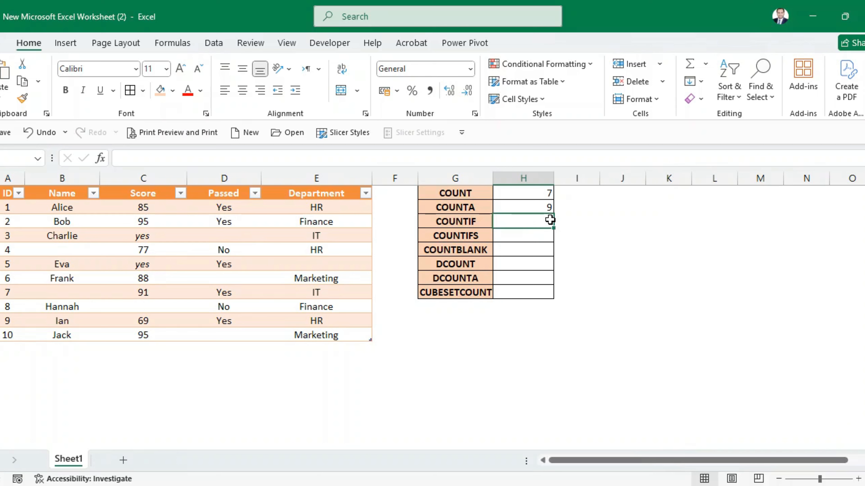
# - Enter a COUNTIF formula beside the COUNTIF label that counts the name of ID 1 in the table's Name column
pyautogui.write('=')
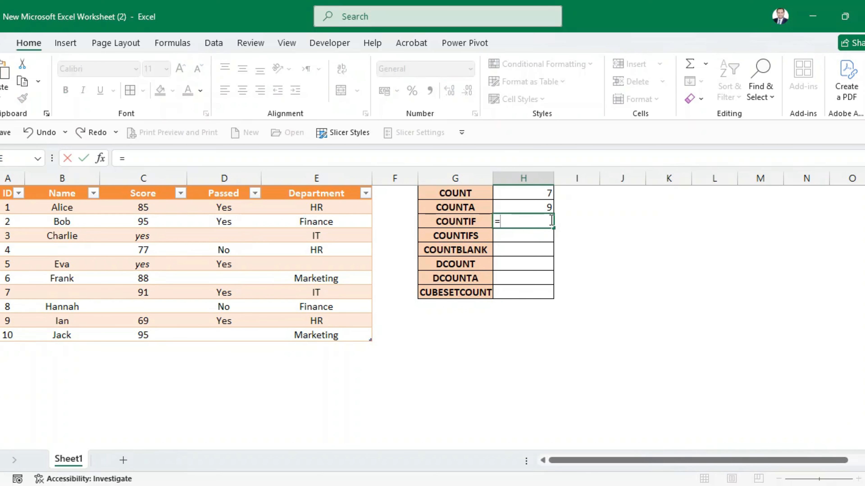
pyautogui.write('countif')
pyautogui.press('Tab')
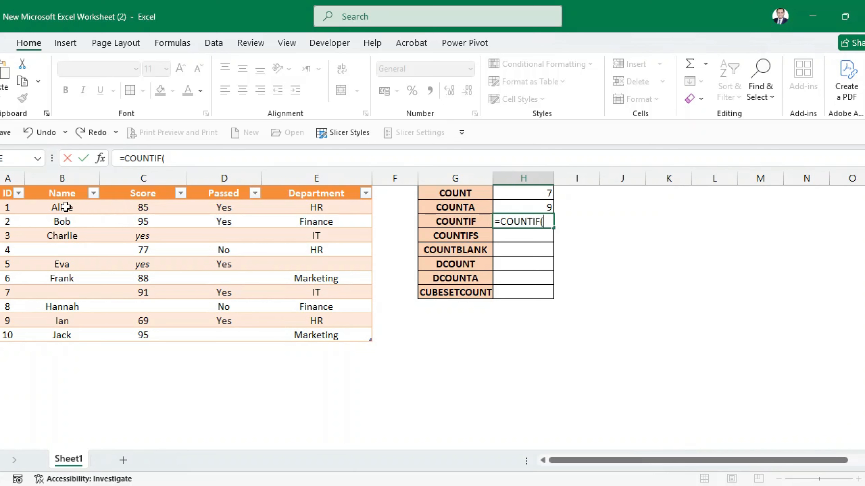
pyautogui.moveTo(65, 206); pyautogui.dragTo(67, 333)
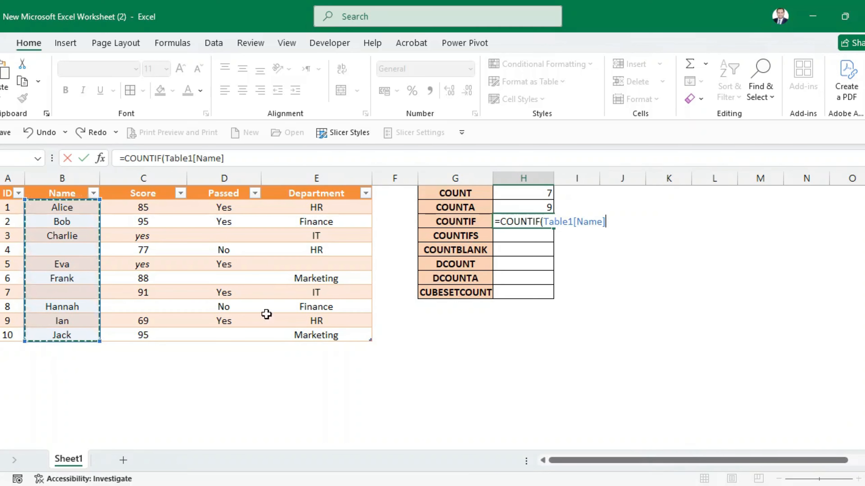
pyautogui.write(',a')
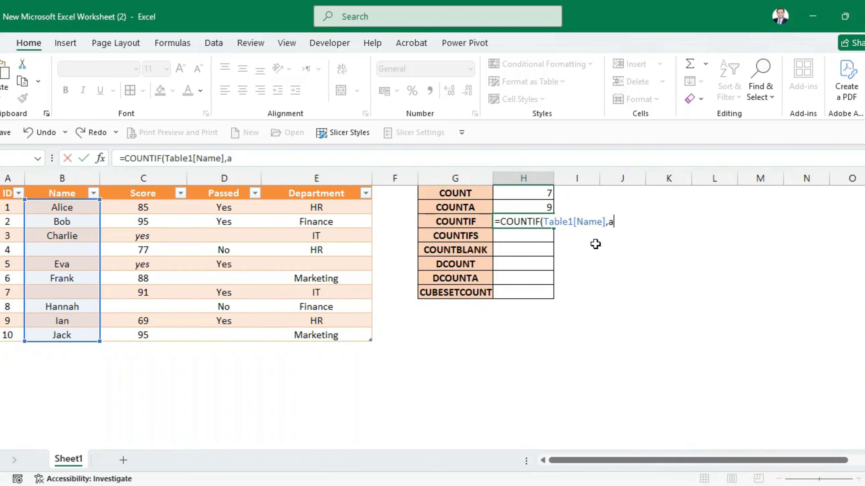
pyautogui.write('clice')
pyautogui.press('BackSpace')
pyautogui.press('BackSpace')
pyautogui.press('BackSpace')
pyautogui.press('BackSpace')
pyautogui.press('BackSpace')
pyautogui.press('BackSpace')
pyautogui.write('"a')
pyautogui.press('Return')
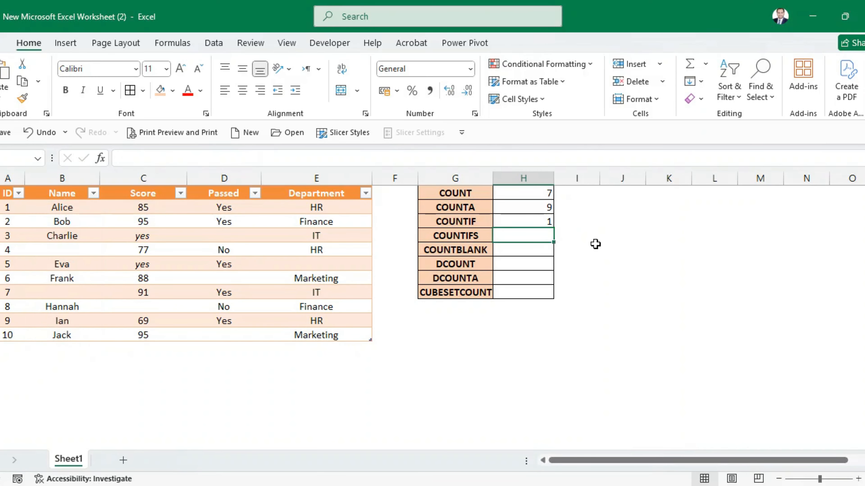
# - Fill the blank Name cell of ID 4 with the same name as ID 1
pyautogui.click(524, 212)
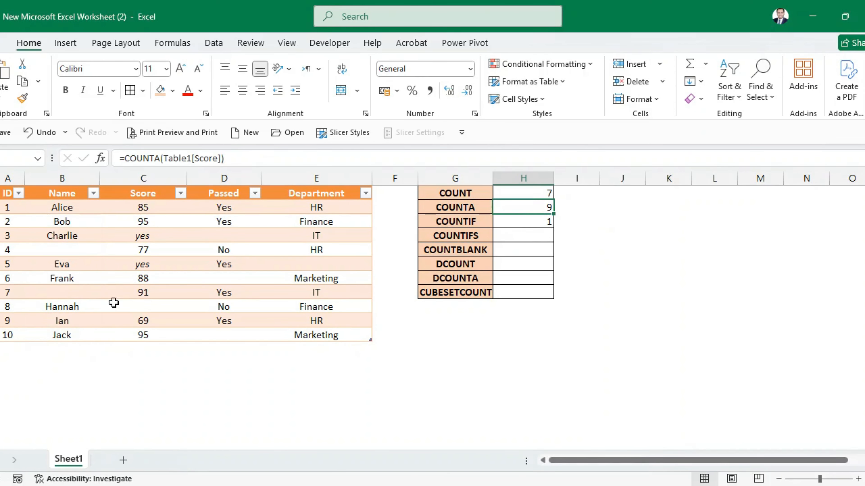
pyautogui.click(53, 249)
pyautogui.write('Alice')
pyautogui.press('Return')
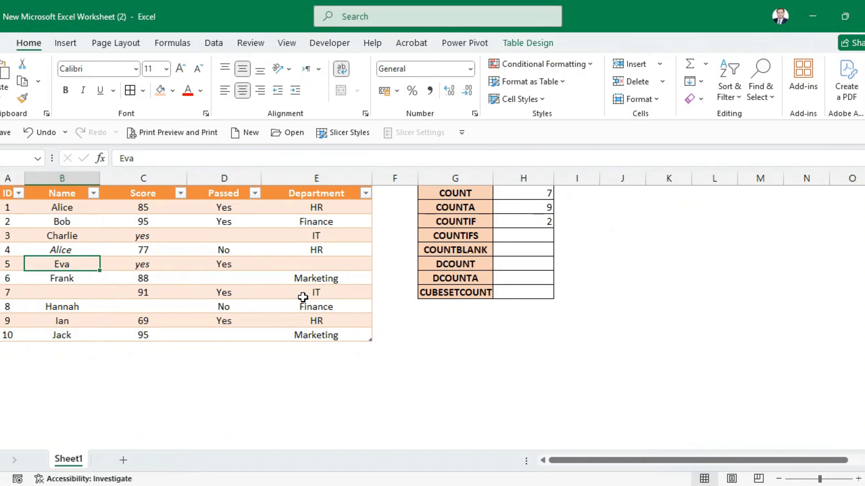
# - Begin a COUNTIFS formula beside the COUNTIFS label, with the Name column matching the name of ID 1 as first criterion
pyautogui.click(515, 238)
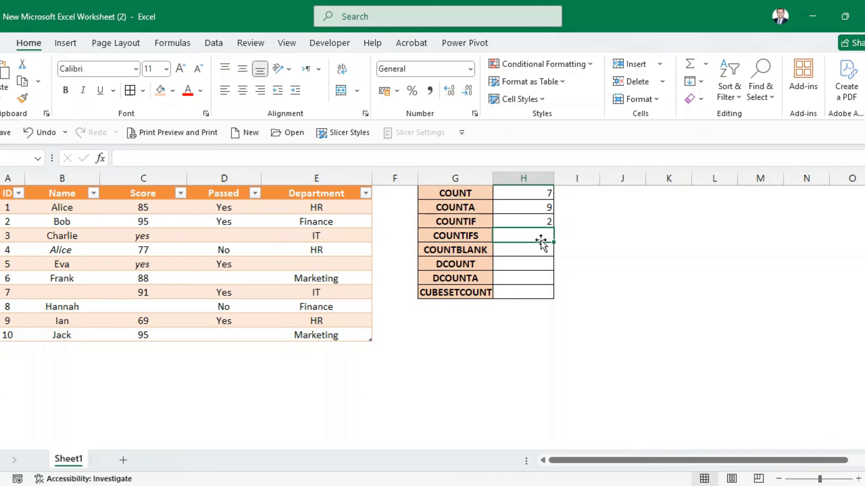
pyautogui.write('=')
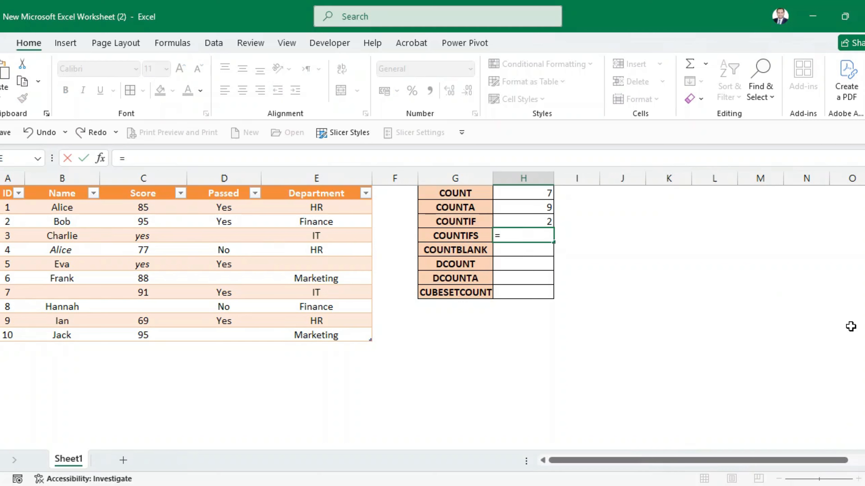
pyautogui.write('cpi')
pyautogui.write('n')
pyautogui.press('Tab')
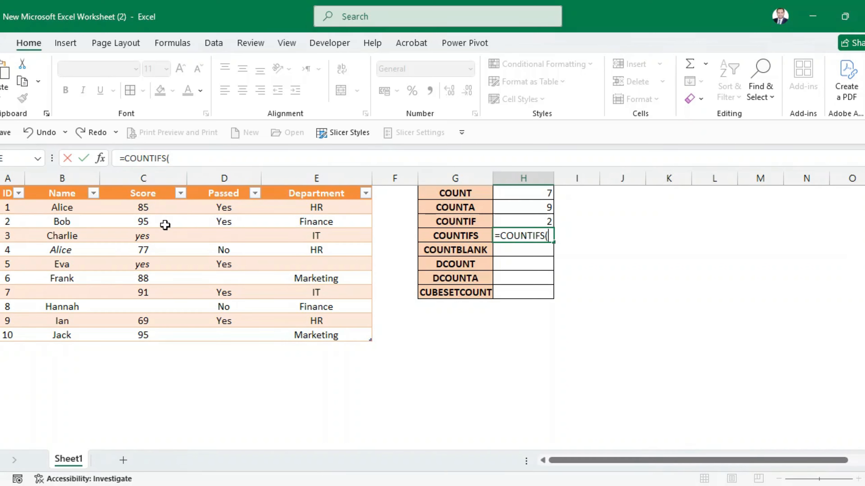
pyautogui.moveTo(68, 208); pyautogui.dragTo(73, 333)
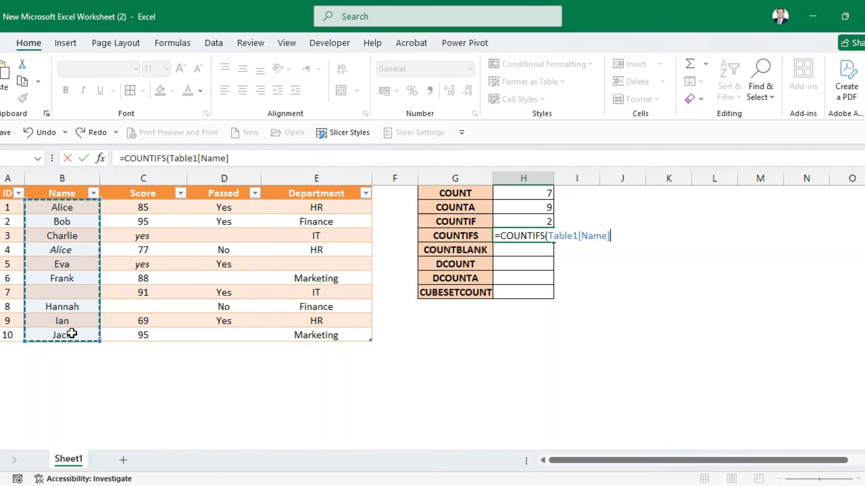
pyautogui.write(',')
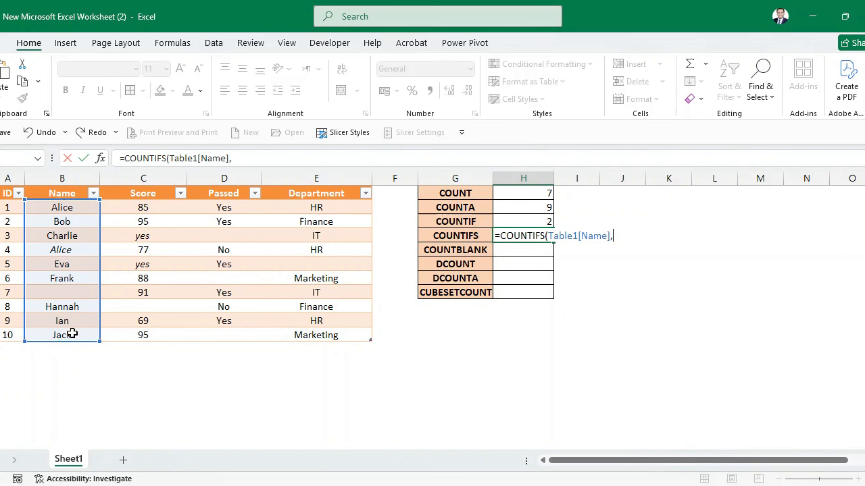
pyautogui.write('"Alice",')
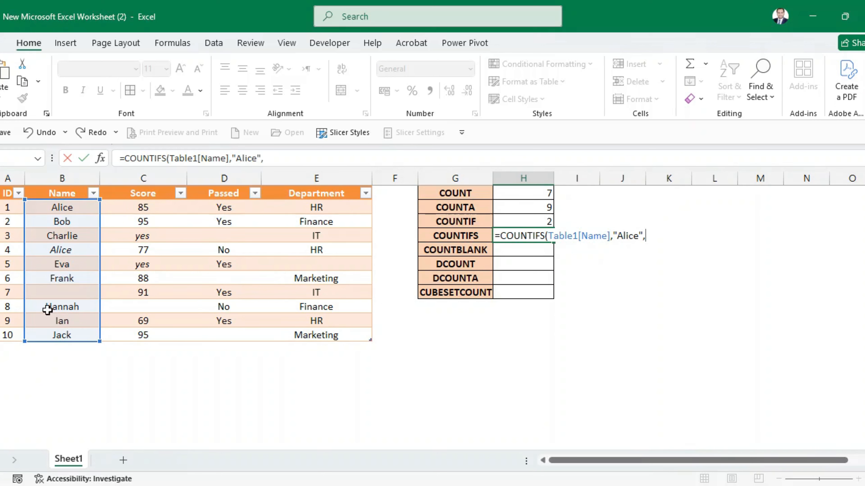
# - Complete the COUNTIFS formula with the Passed column equal to "yes" as second criterion, and check it against the matching row
pyautogui.click(209, 208)
pyautogui.moveTo(209, 208); pyautogui.dragTo(225, 334)
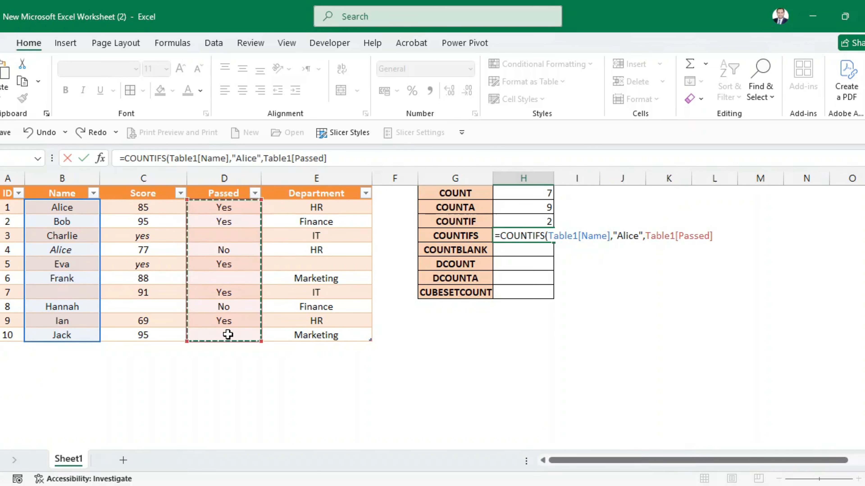
pyautogui.write(',"')
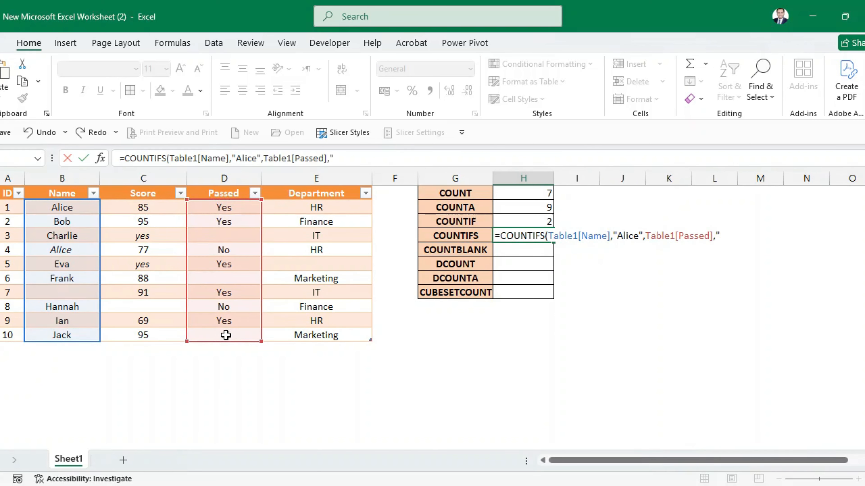
pyautogui.write('yes"')
pyautogui.press('Return')
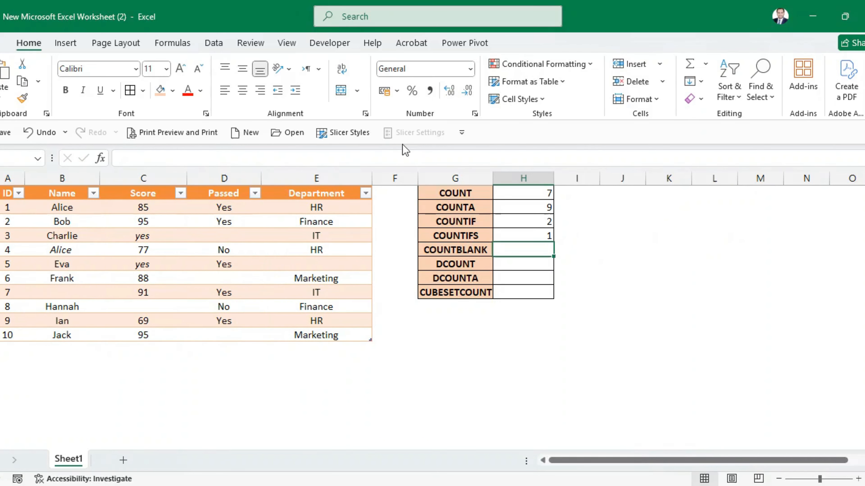
pyautogui.click(538, 235)
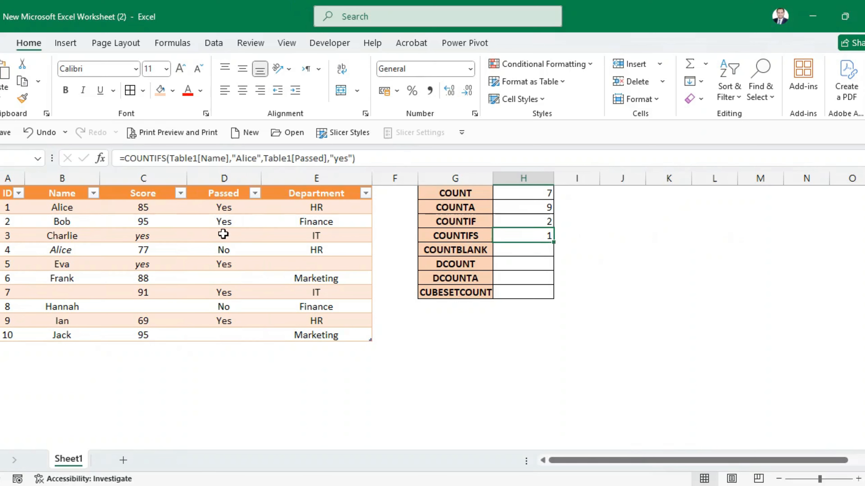
pyautogui.click(61, 208)
pyautogui.click(237, 204)
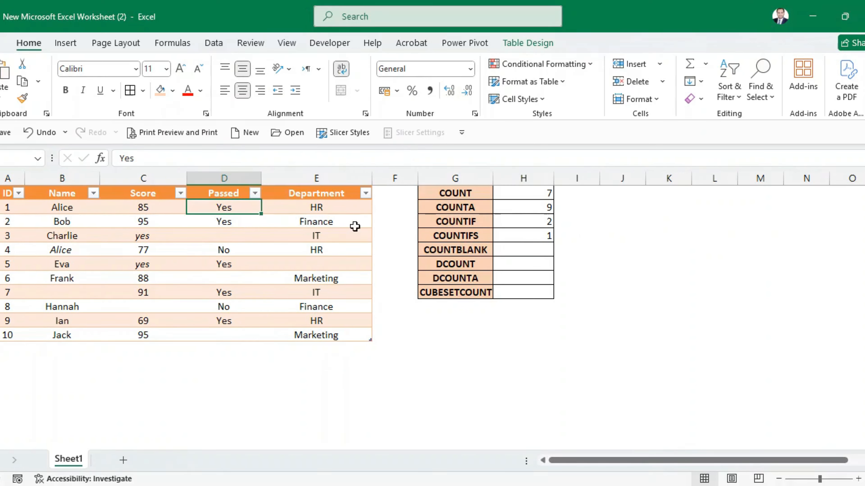
# - Enter a COUNTBLANK formula beside the COUNTBLANK label that covers the whole table, including its header row
pyautogui.click(514, 250)
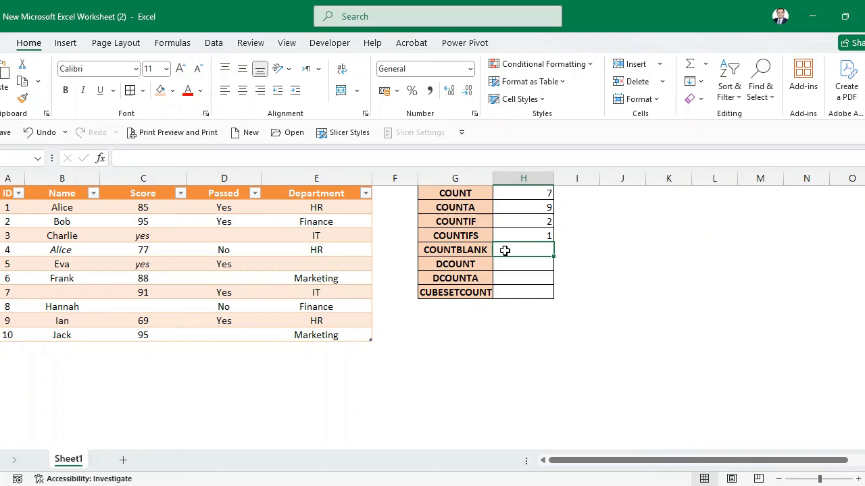
pyautogui.write('=')
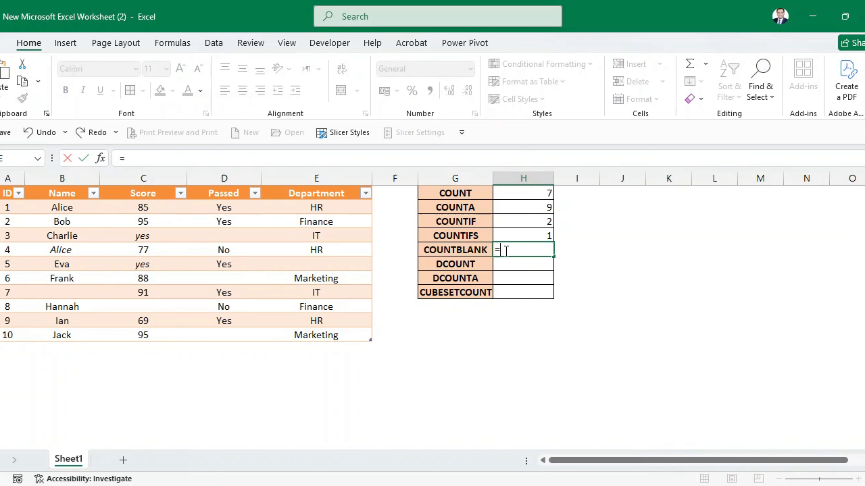
pyautogui.write('count')
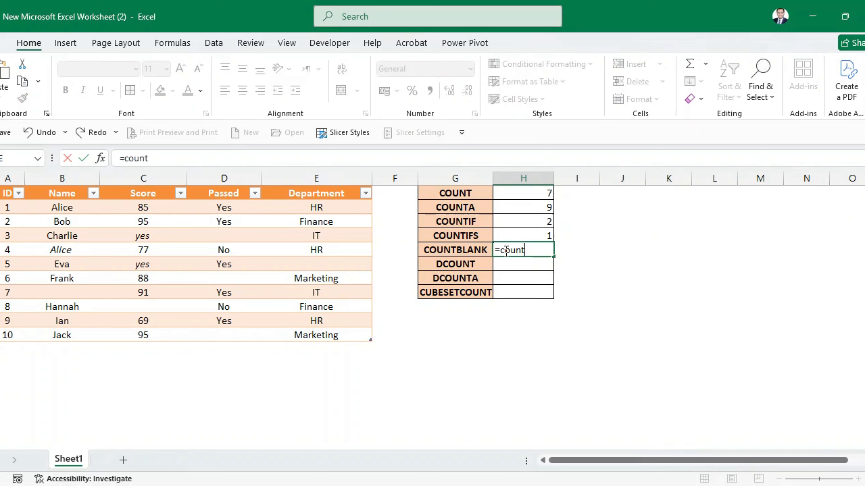
pyautogui.write('b')
pyautogui.press('Tab')
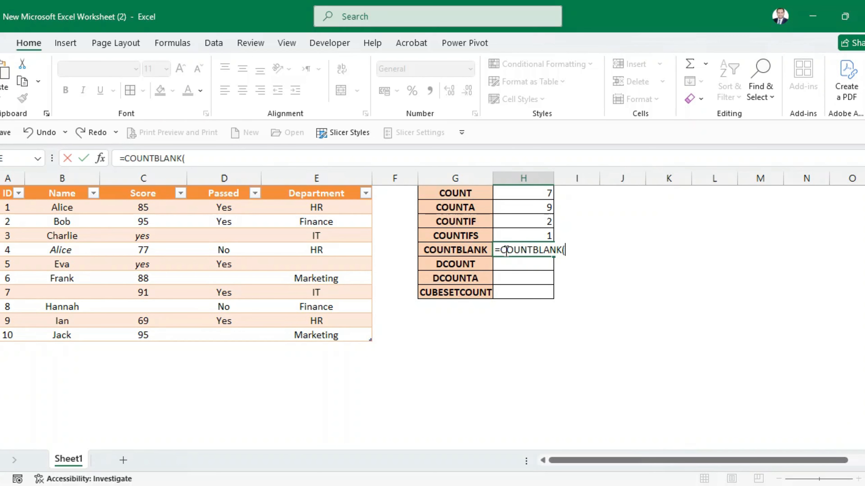
pyautogui.moveTo(8, 200); pyautogui.dragTo(357, 338)
pyautogui.press('Return')
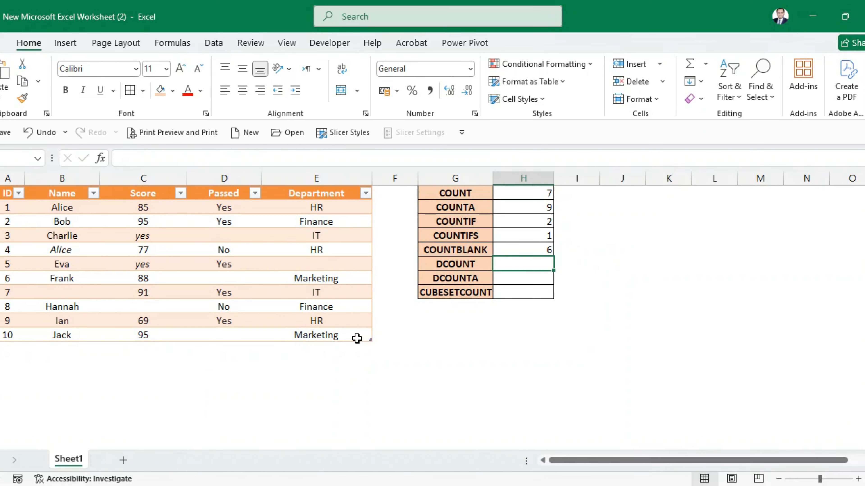
# - Check the COUNTBLANK result against the empty cells in the Passed, Department, Score and Name columns
pyautogui.click(533, 252)
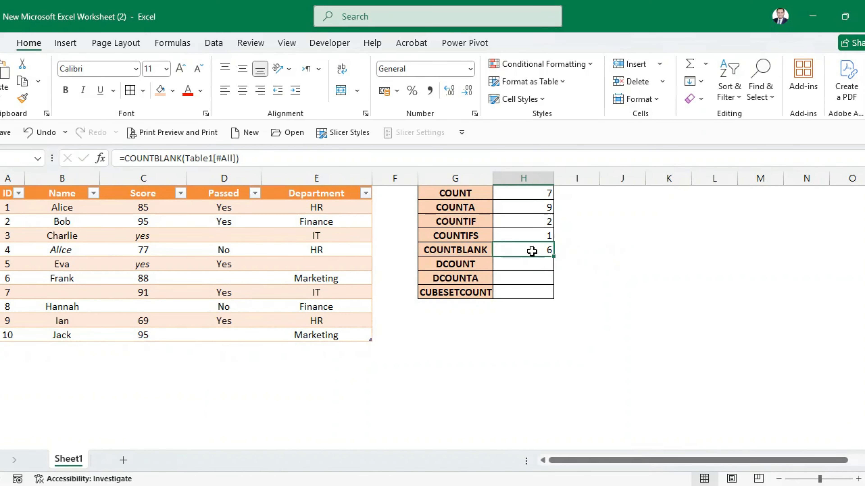
pyautogui.click(224, 237)
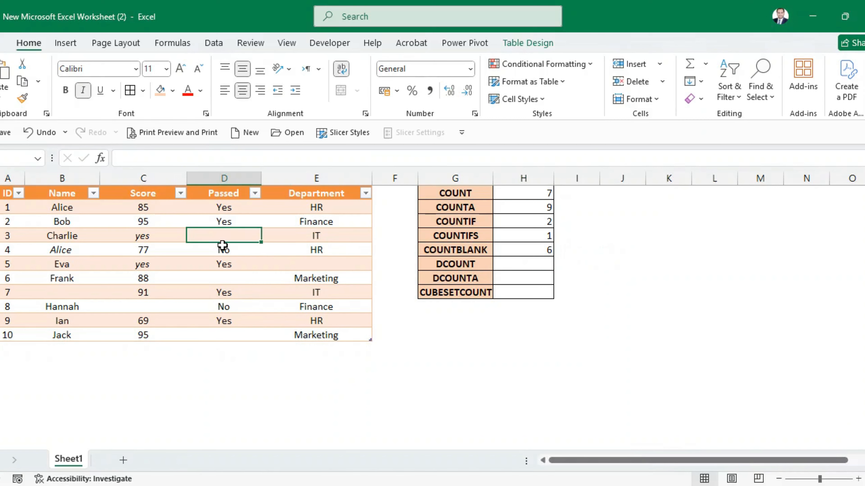
pyautogui.click(227, 284)
pyautogui.click(315, 264)
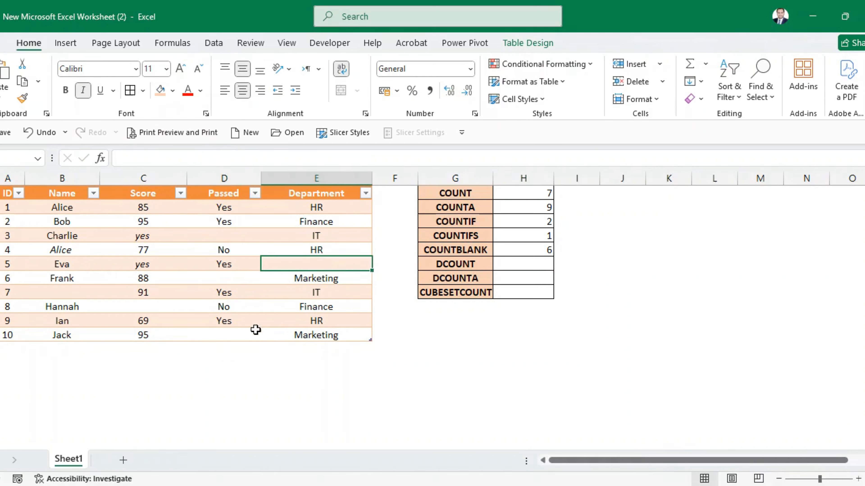
pyautogui.click(248, 338)
pyautogui.click(152, 308)
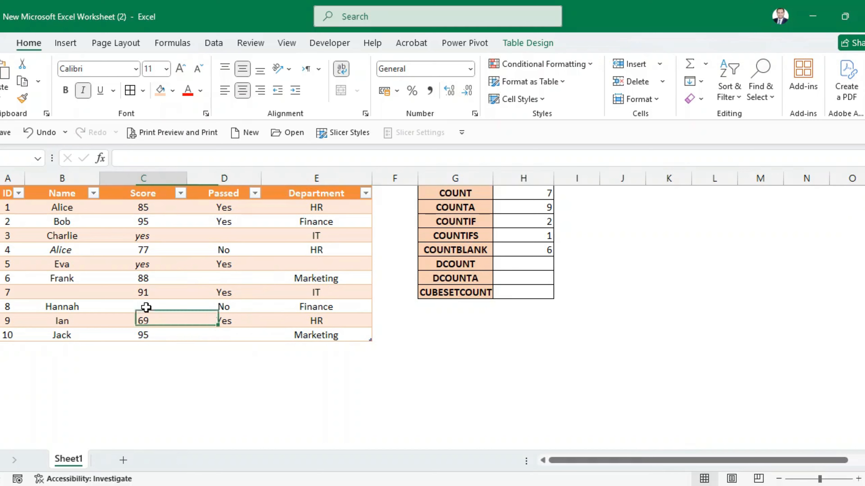
pyautogui.click(66, 296)
# - Copy the table's Score header into cell J1 as the heading of a criteria range
pyautogui.click(533, 266)
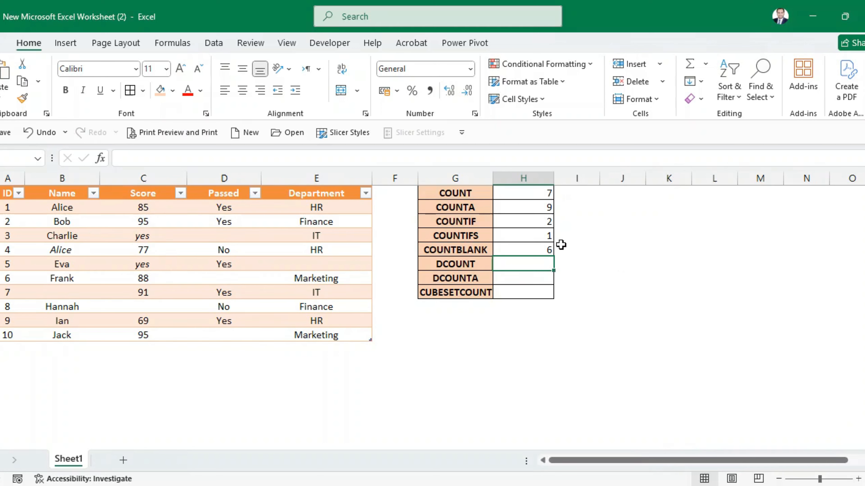
pyautogui.click(610, 196)
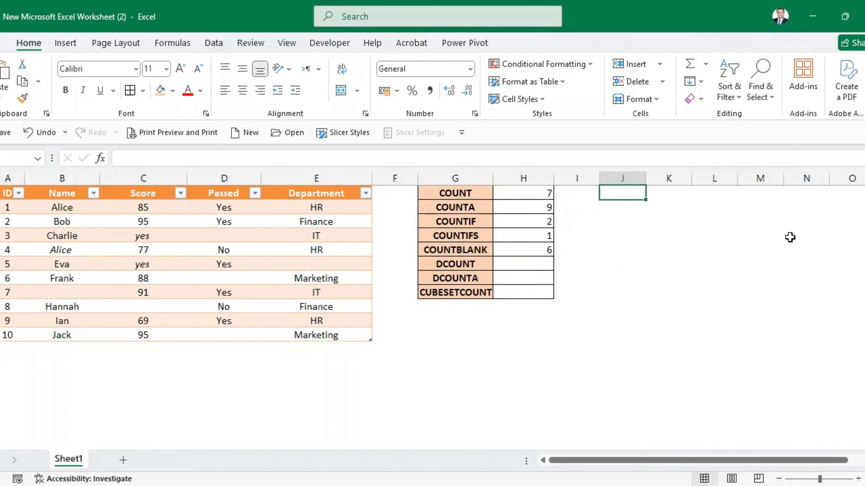
pyautogui.click(163, 191)
pyautogui.hotkey('ctrl', 'c')
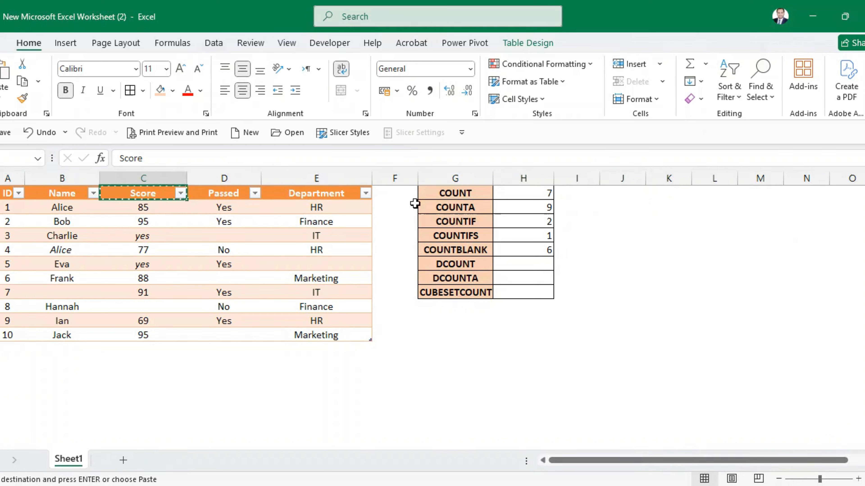
pyautogui.click(621, 193)
pyautogui.hotkey('ctrl', 'v')
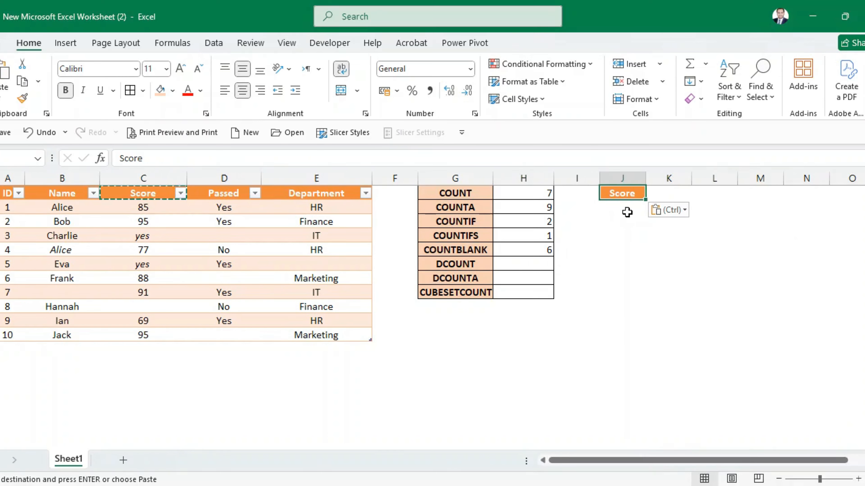
# - Begin a DCOUNT formula beside the DCOUNT label, with the whole table including headers as the database
pyautogui.click(499, 264)
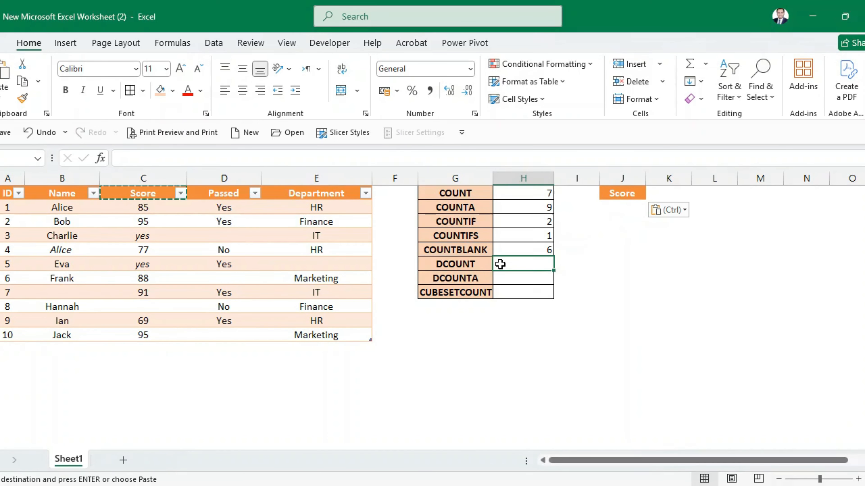
pyautogui.write('=doun')
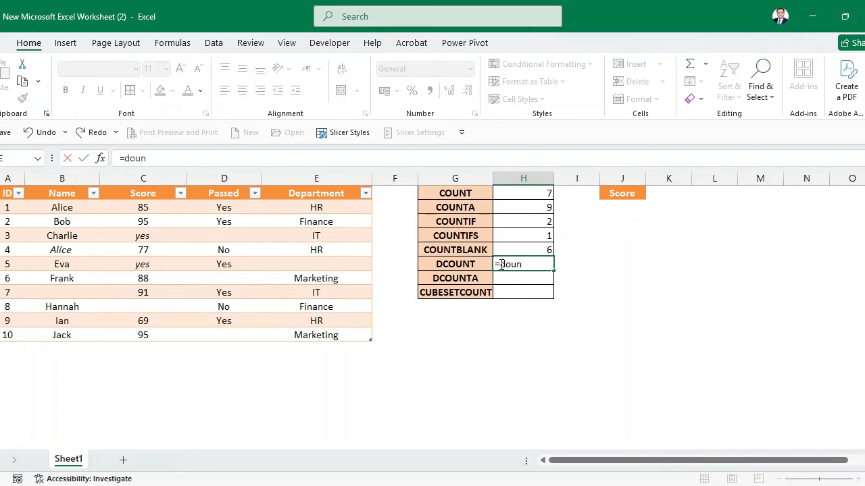
pyautogui.press('BackSpace')
pyautogui.press('BackSpace')
pyautogui.write('coun')
pyautogui.press('Tab')
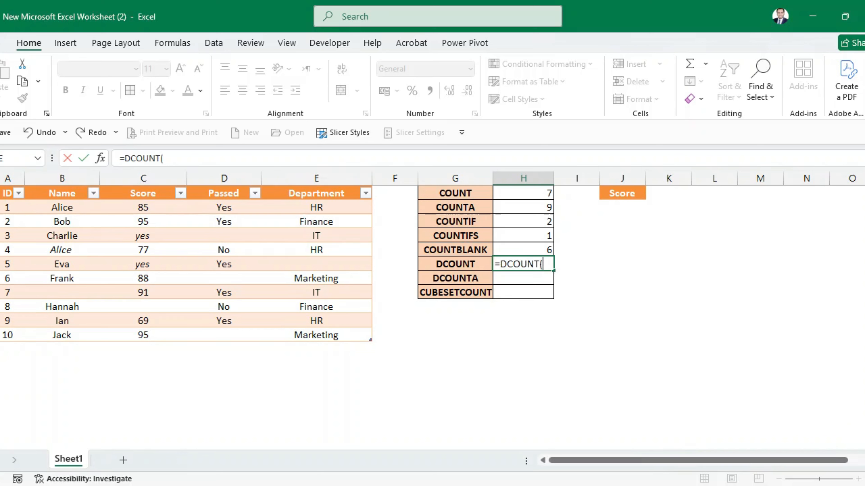
pyautogui.moveTo(3, 191); pyautogui.dragTo(317, 338)
pyautogui.write(',')
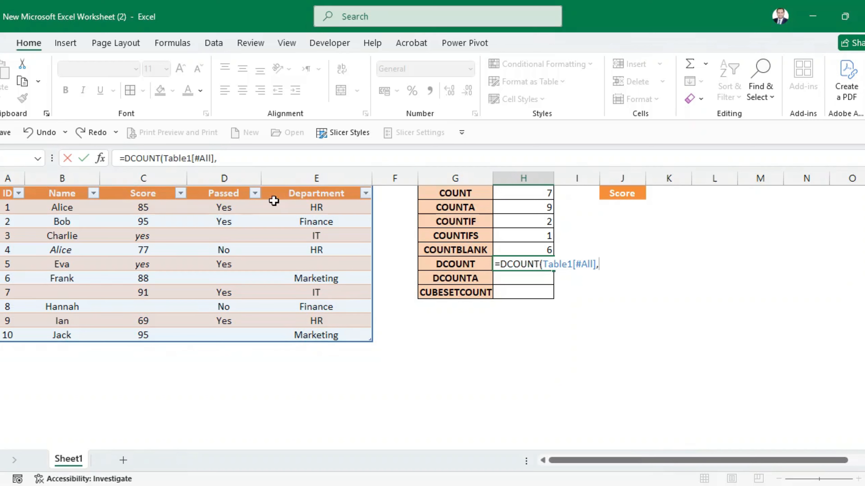
# - Complete the DCOUNT formula with the table's Score header as the field and J1:J2 as the criteria range
pyautogui.click(140, 198)
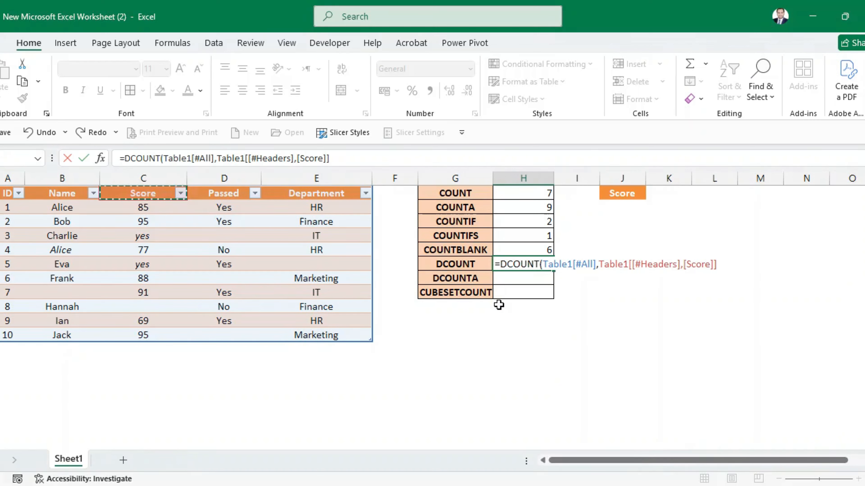
pyautogui.write(',')
pyautogui.moveTo(615, 193); pyautogui.dragTo(614, 205)
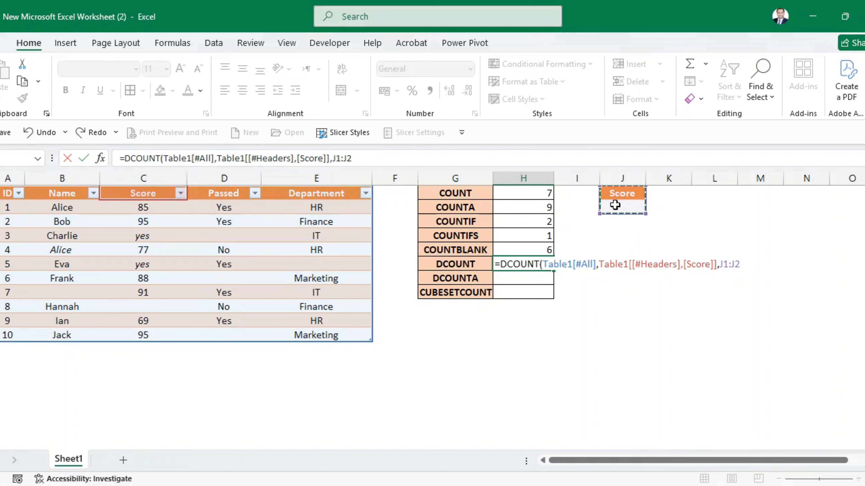
pyautogui.press('Return')
pyautogui.click(549, 264)
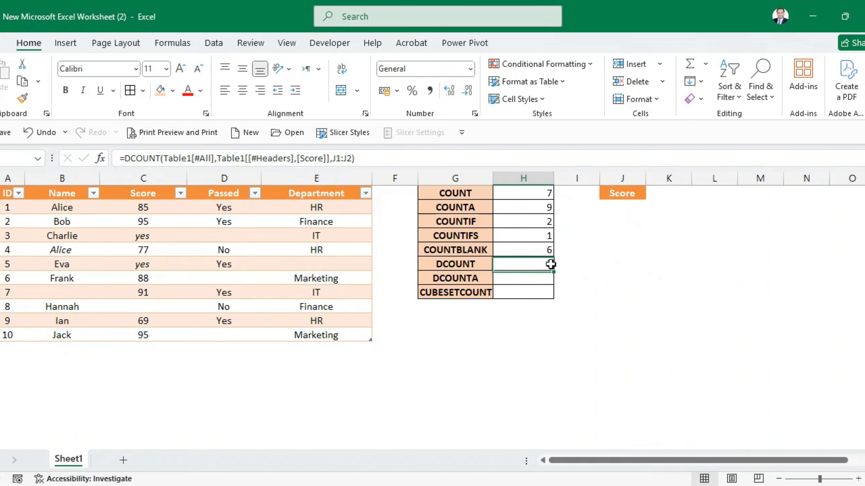
# - Go through the Score column from ID 1 to the end of the table to check which entries DCOUNT counts
pyautogui.click(140, 206)
pyautogui.moveTo(139, 207)
pyautogui.mouseDown()
pyautogui.moveTo(145, 245)
pyautogui.moveTo(145, 204)
pyautogui.mouseUp()
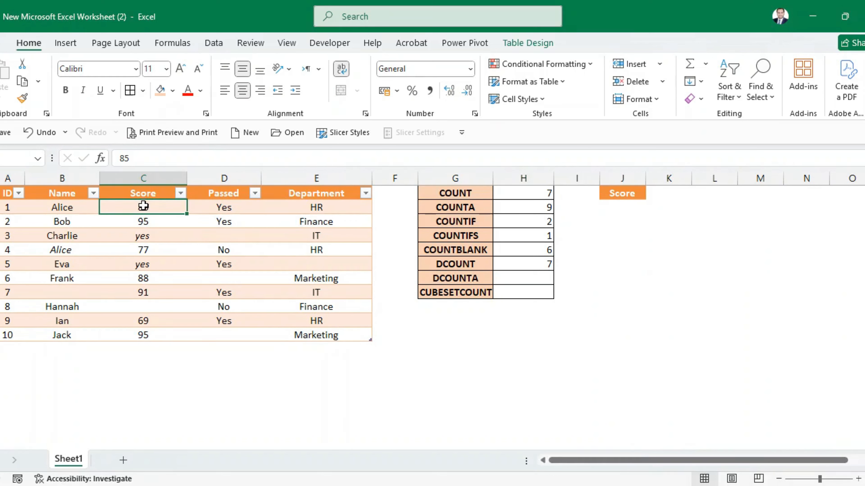
pyautogui.press('Down')
pyautogui.press('Down')
pyautogui.press('Down')
pyautogui.press('Down')
pyautogui.press('Down')
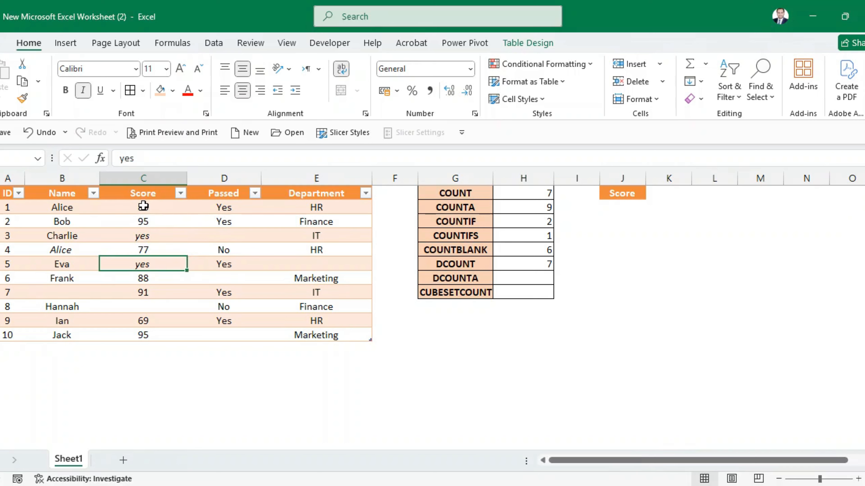
pyautogui.press('Down')
pyautogui.press('Down')
pyautogui.press('Down')
pyautogui.press('Down')
pyautogui.press('Down')
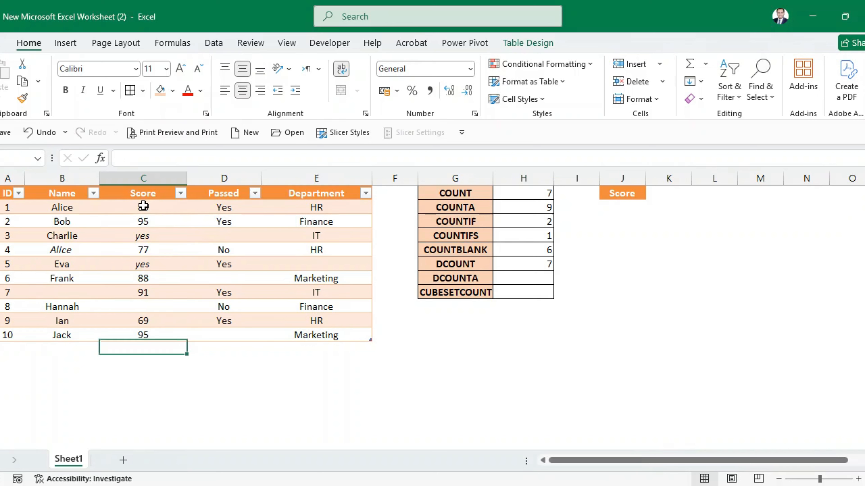
# - Set the criterion in J2 to 95 and compare the DCOUNT result with the matching scores in the table
pyautogui.click(622, 205)
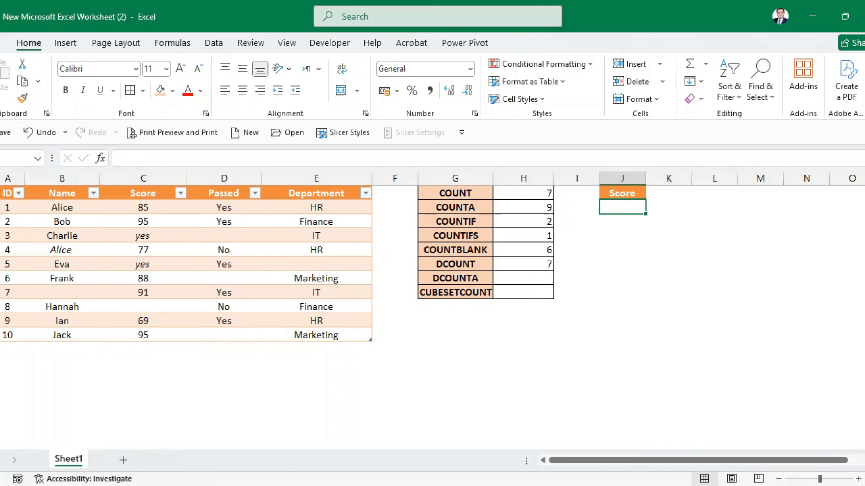
pyautogui.write('95')
pyautogui.press('Return')
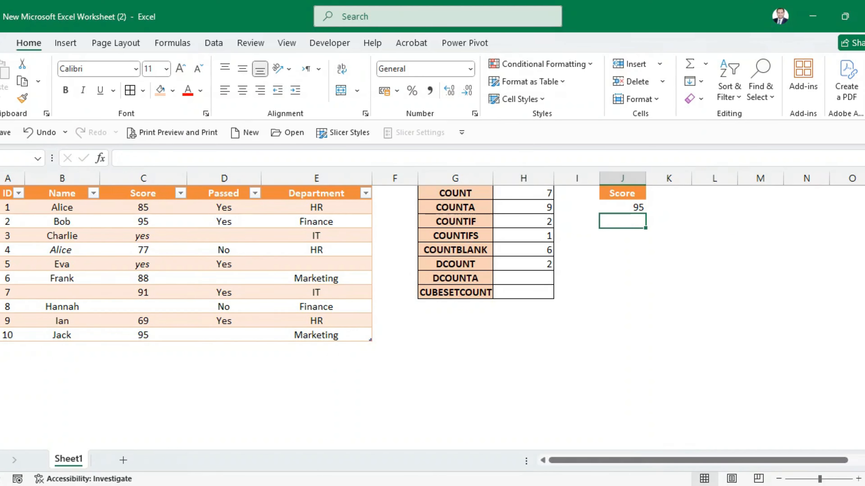
pyautogui.click(141, 222)
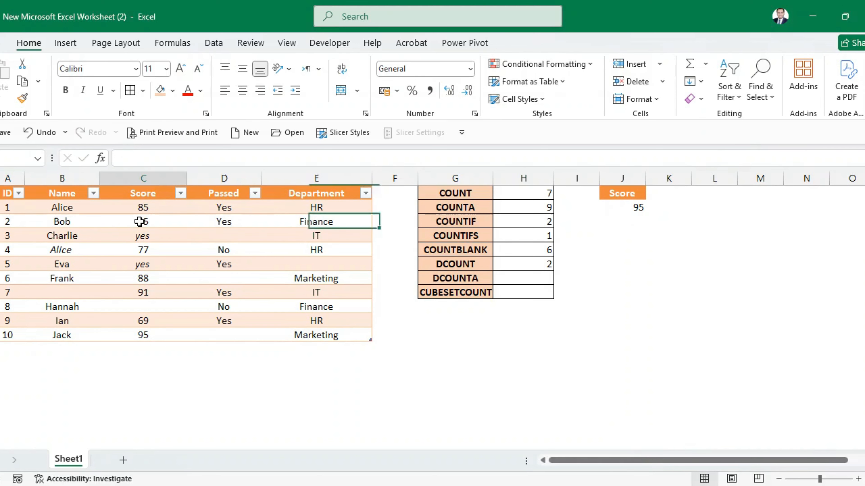
pyautogui.click(150, 335)
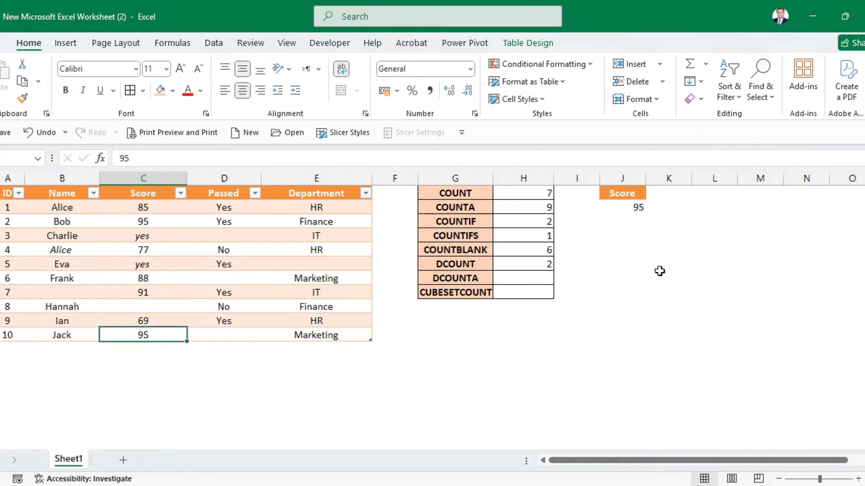
# - Change the criterion in J2 to 91 and compare the DCOUNT result with the matching score in the table
pyautogui.click(637, 206)
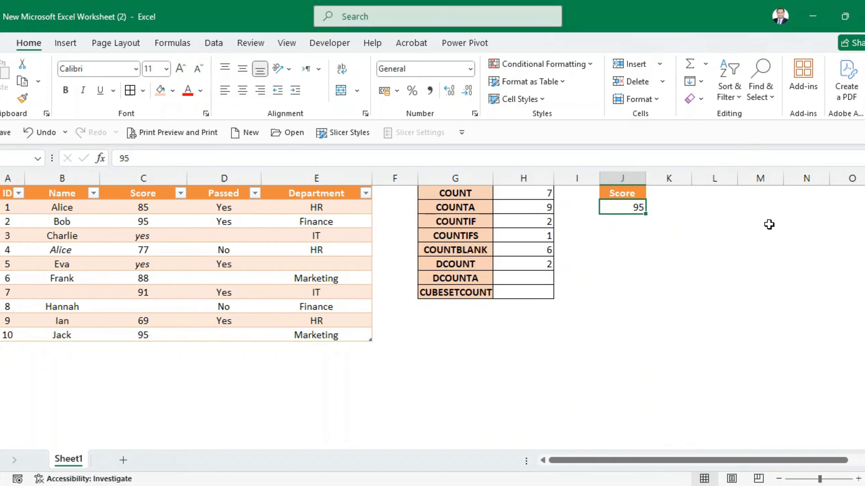
pyautogui.write('91')
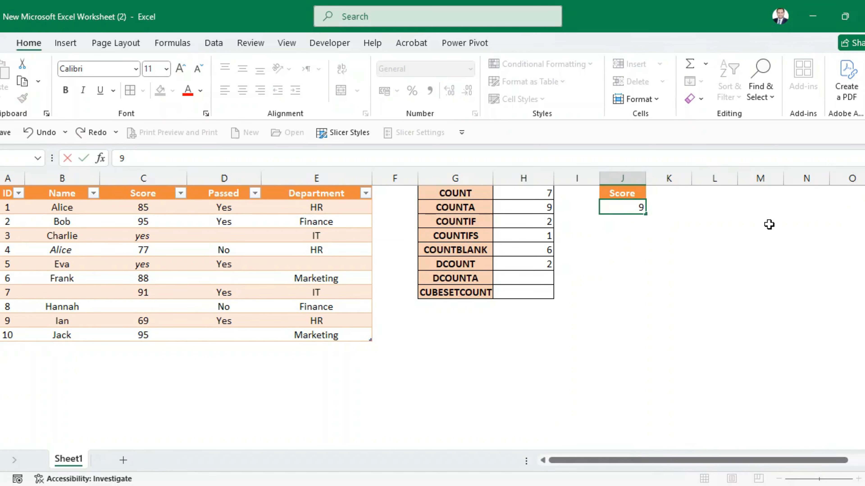
pyautogui.press('Return')
pyautogui.click(516, 266)
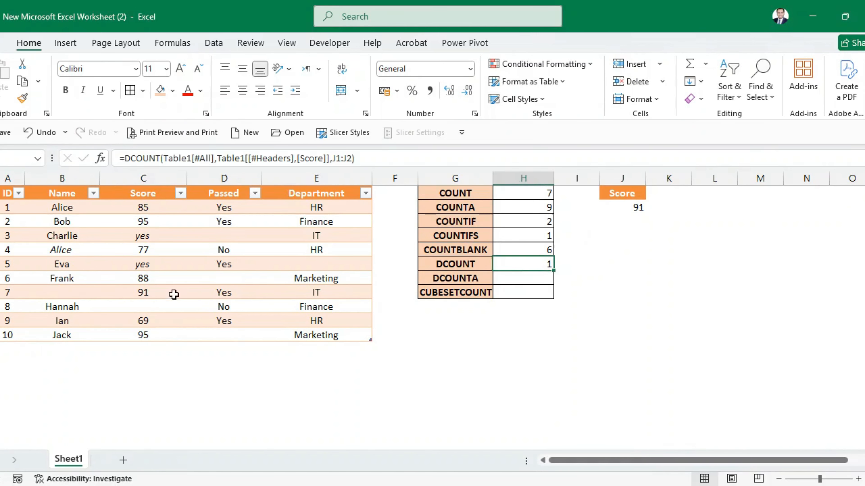
pyautogui.click(136, 293)
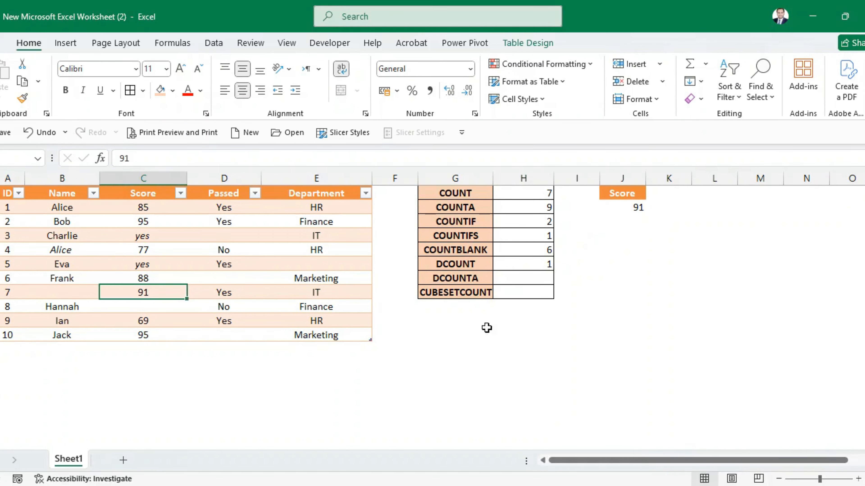
# - Clear the criterion in J2 below the copied Score header
pyautogui.click(464, 279)
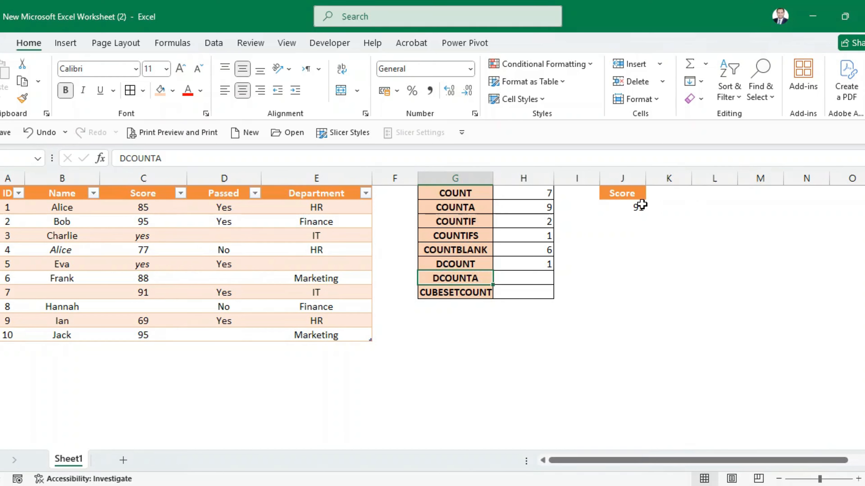
pyautogui.click(637, 205)
pyautogui.press('Delete')
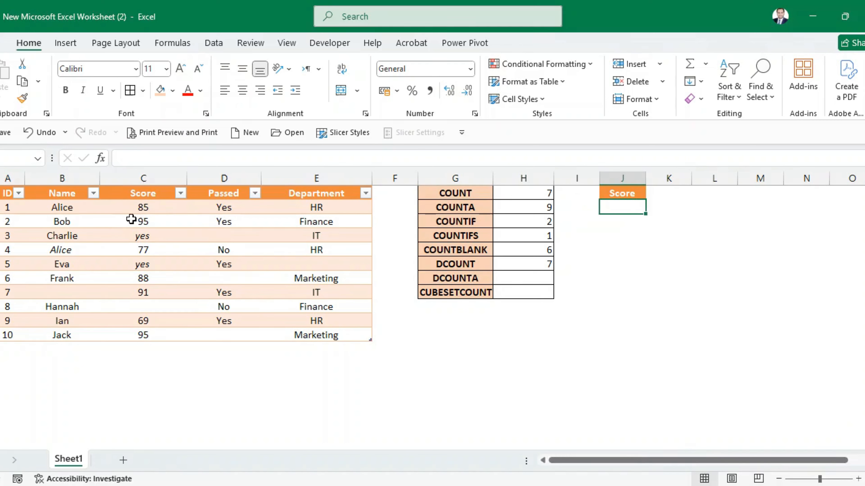
# - Start a DCOUNTA formula in the cell beside the DCOUNTA label, with the whole table (Table1[#All]) as the database
pyautogui.click(533, 277)
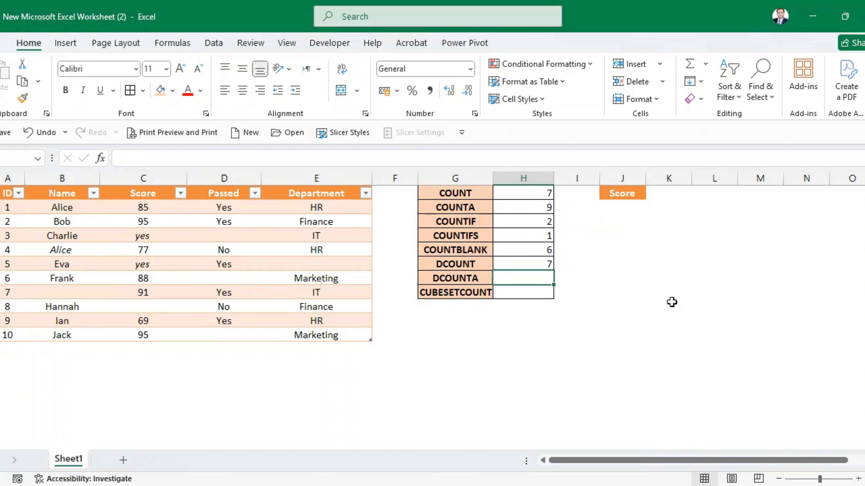
pyautogui.write('=')
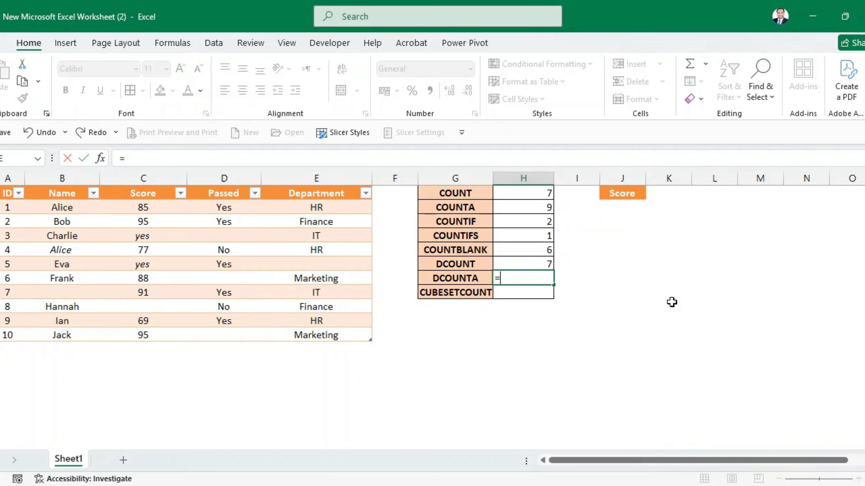
pyautogui.write('dso')
pyautogui.write('count')
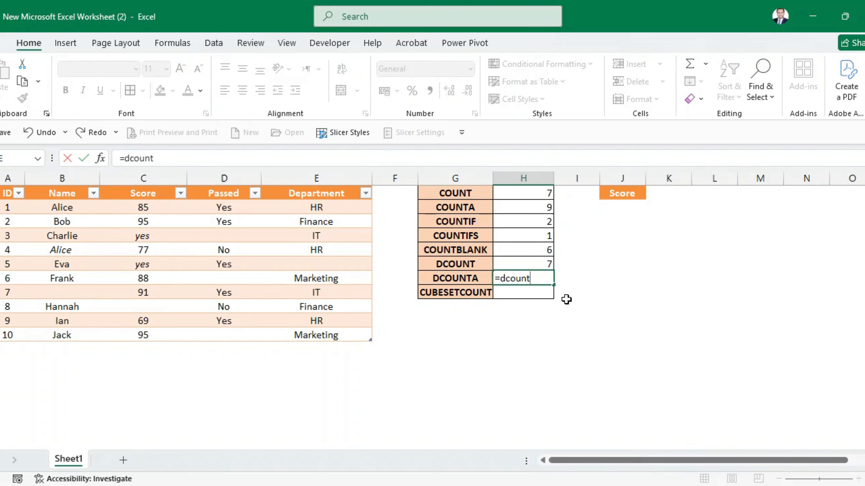
pyautogui.write('a')
pyautogui.press('Tab')
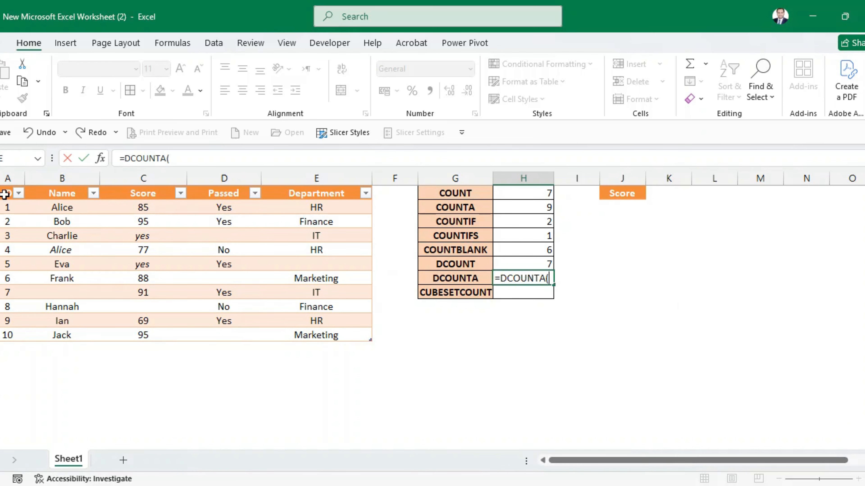
pyautogui.moveTo(10, 196); pyautogui.dragTo(313, 335)
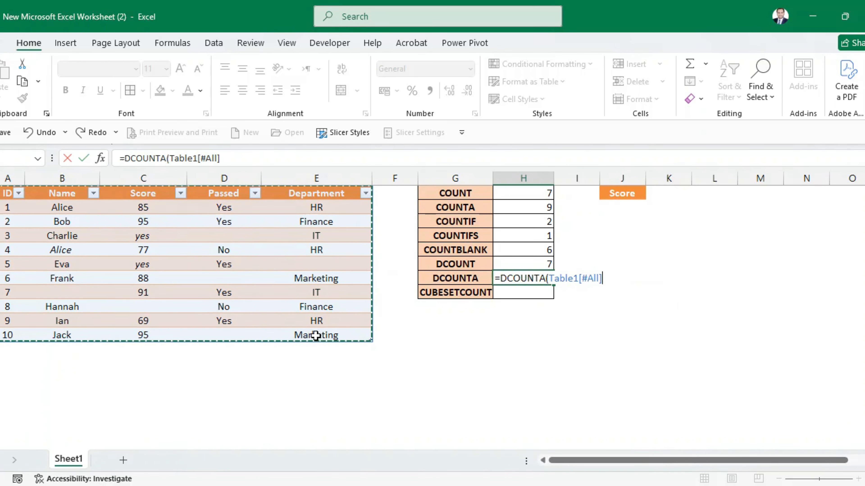
pyautogui.write(',')
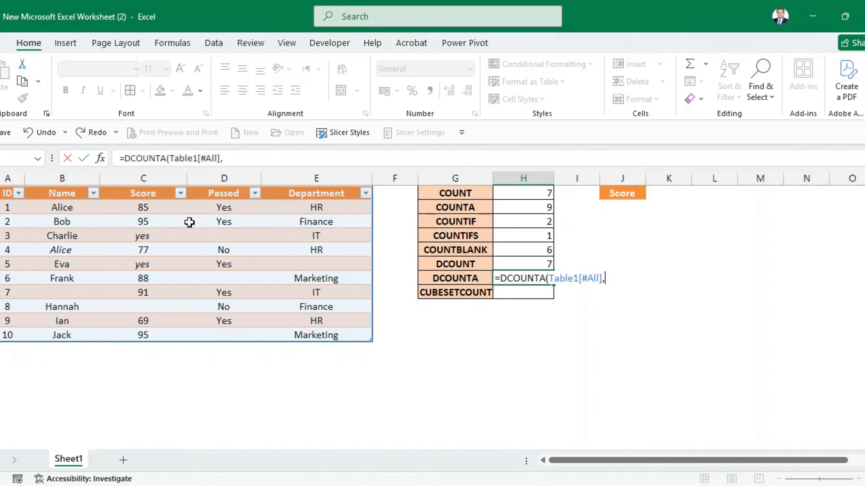
# - Complete the DCOUNTA formula with the table's Score header as the field and J1:J2 as the criteria range
pyautogui.click(143, 196)
pyautogui.write(',')
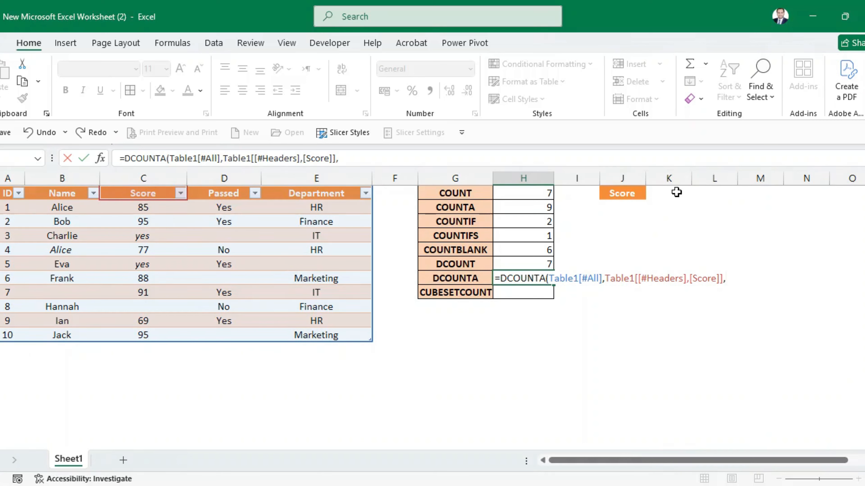
pyautogui.click(638, 193)
pyautogui.moveTo(638, 193); pyautogui.dragTo(638, 206)
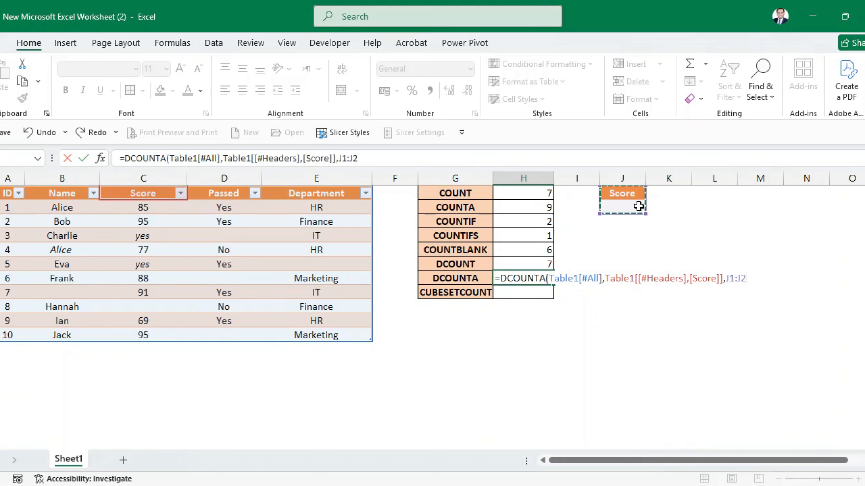
pyautogui.press('Return')
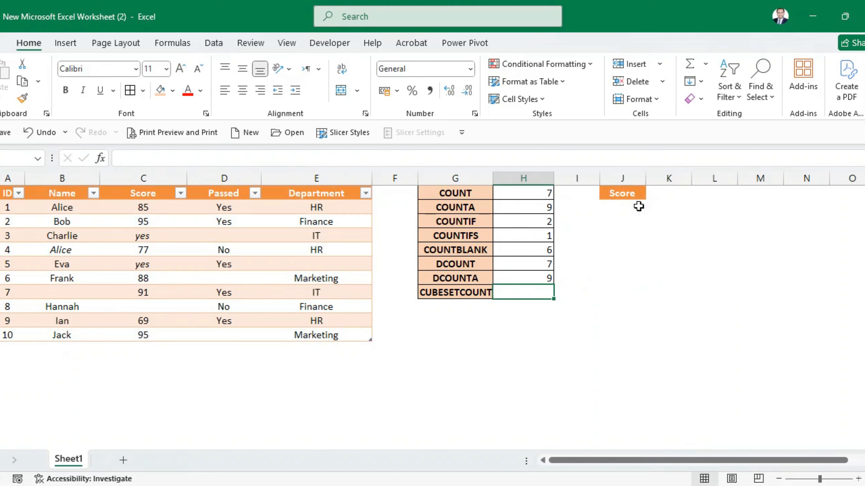
# - Set the criterion in J2 to "yes" to test how DCOUNT and DCOUNTA handle text scores
pyautogui.click(545, 279)
pyautogui.click(614, 207)
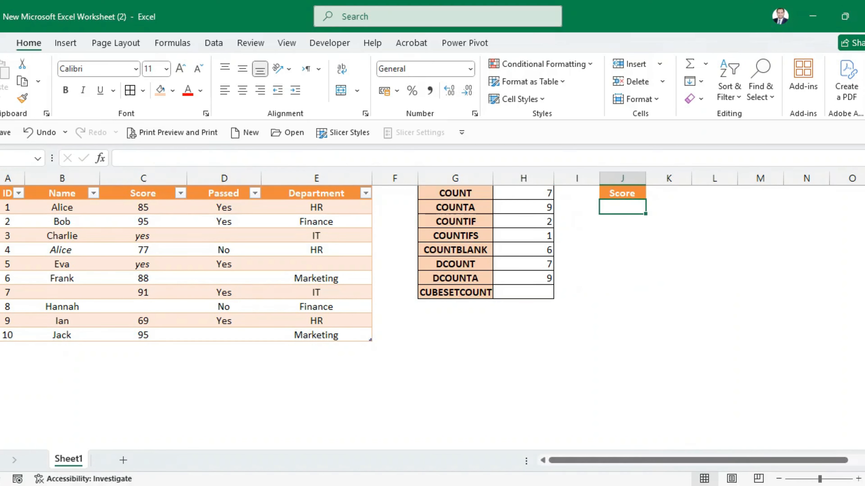
pyautogui.write('yrd')
pyautogui.press('Return')
pyautogui.press('BackSpace')
pyautogui.press('Up')
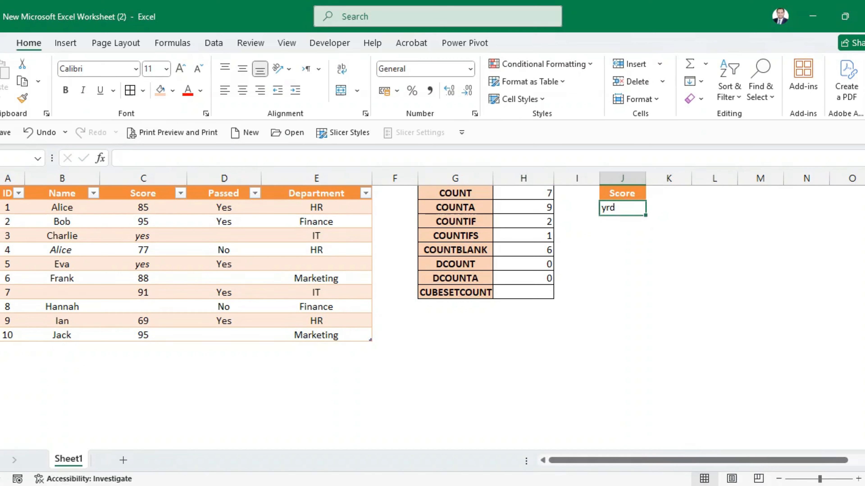
pyautogui.press('BackSpace')
pyautogui.write('yes')
pyautogui.press('Return')
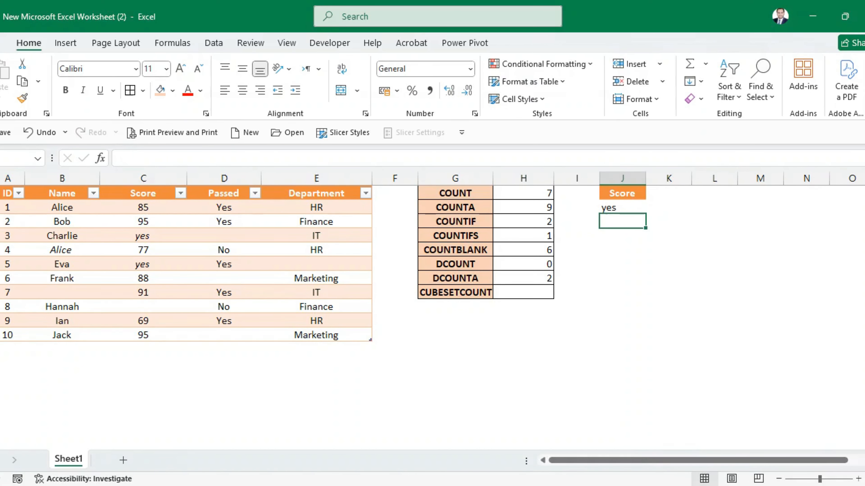
# - Change the criterion in J2 to 69 to compare DCOUNT and DCOUNTA on a numeric score
pyautogui.press('Up')
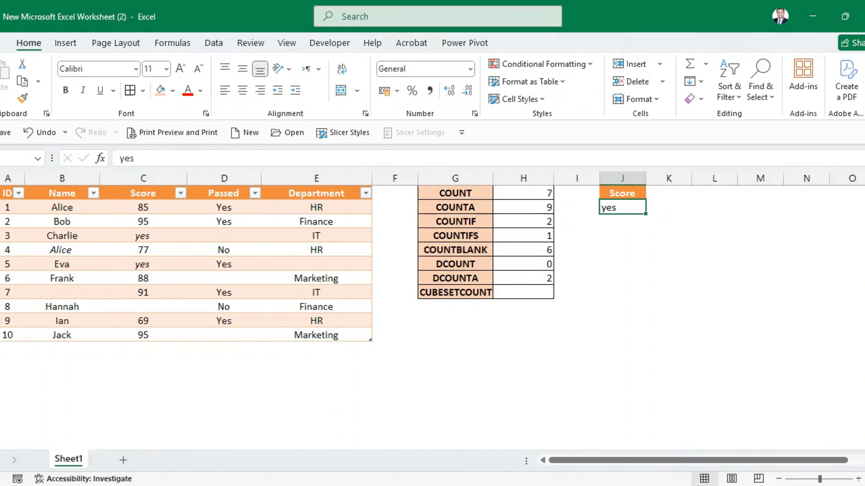
pyautogui.write('6')
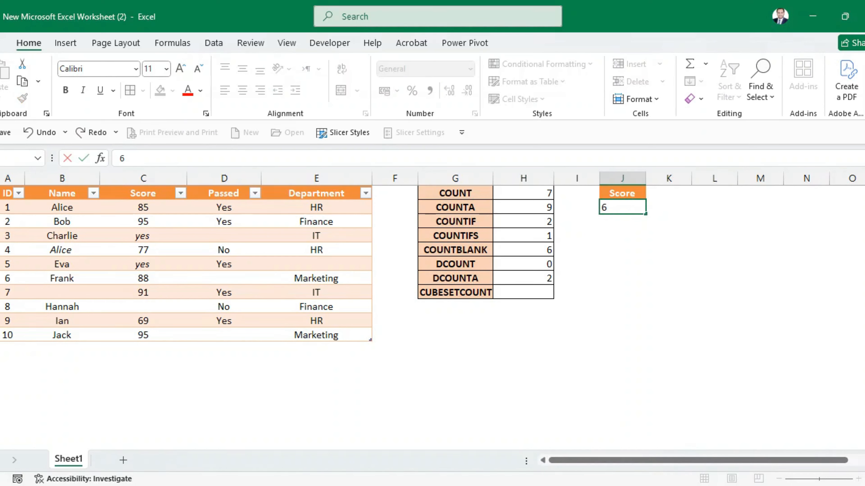
pyautogui.write('9')
pyautogui.press('Return')
# - Change the criterion in J2 under the Score header to 95
pyautogui.press('Up')
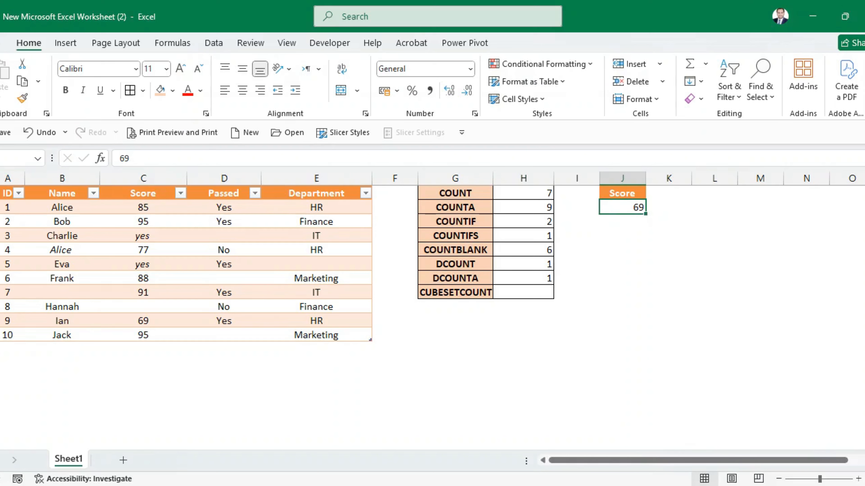
pyautogui.write('95')
pyautogui.press('Return')
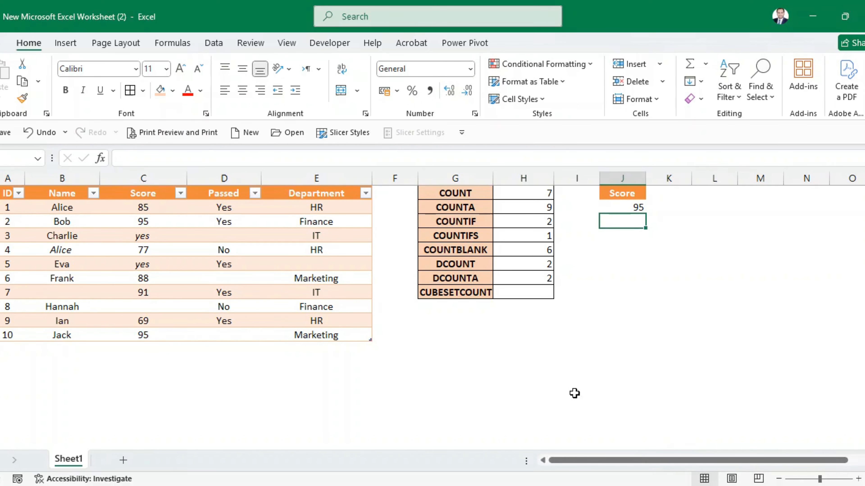
# - Select the CUBESETCOUNT label cell in the function list
pyautogui.click(450, 295)
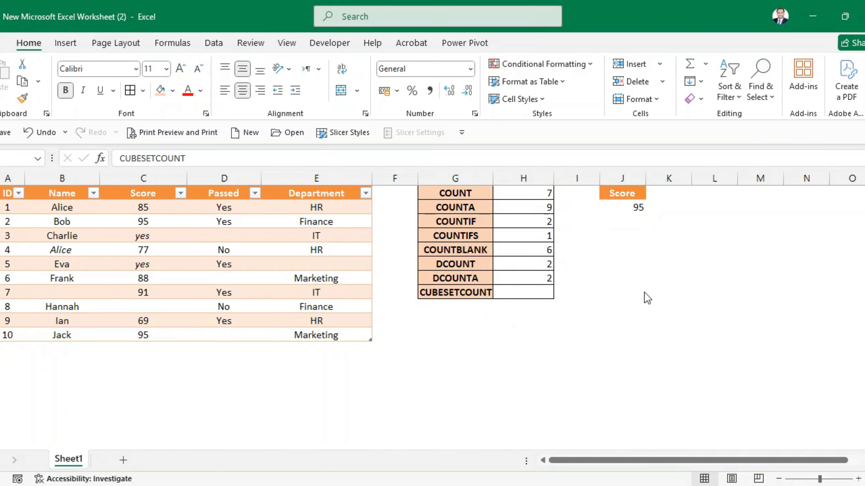
pyautogui.click(804, 7)
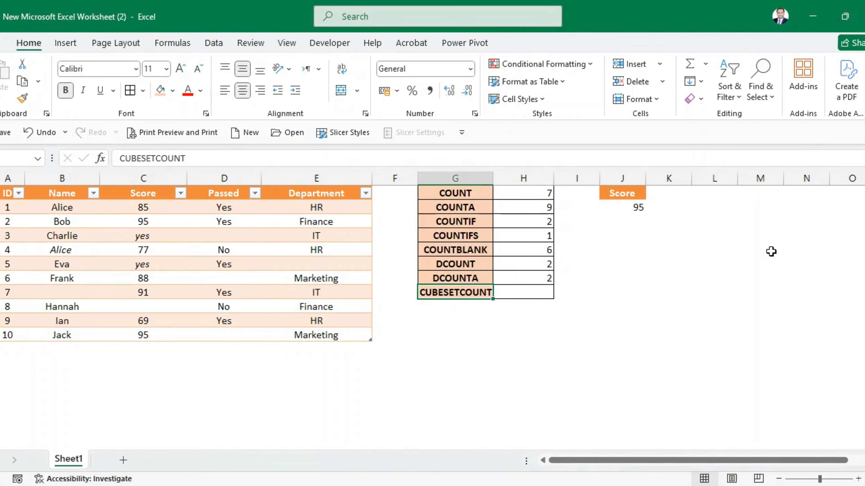